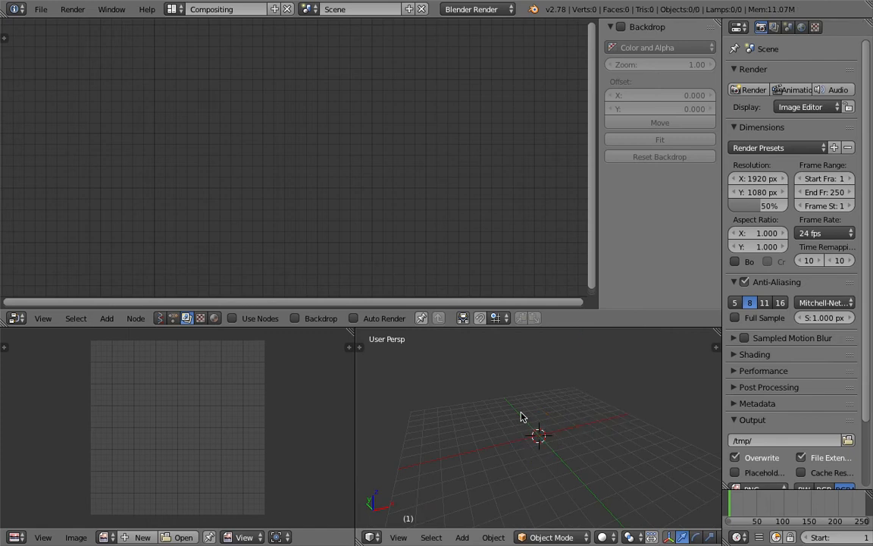
Switch the node editor to the Sverchok node tree type, merge the image editor area into the 3D view and enlarge the 3D view
click(161, 317)
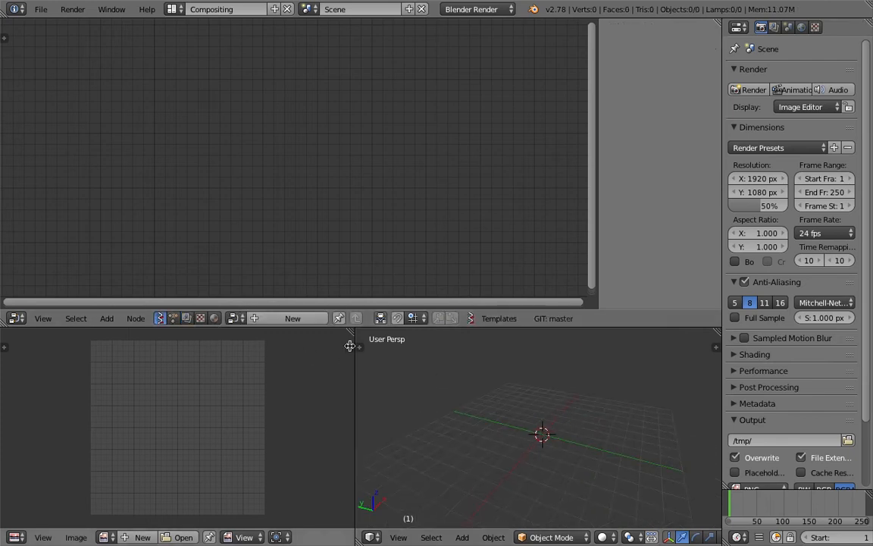
mouse_move(352, 333)
mouse_down()
mouse_move(365, 335)
mouse_move(341, 339)
mouse_up()
middle_drag(414, 390, 524, 296)
drag(602, 224, 706, 242)
click(672, 329)
drag(670, 326, 658, 289)
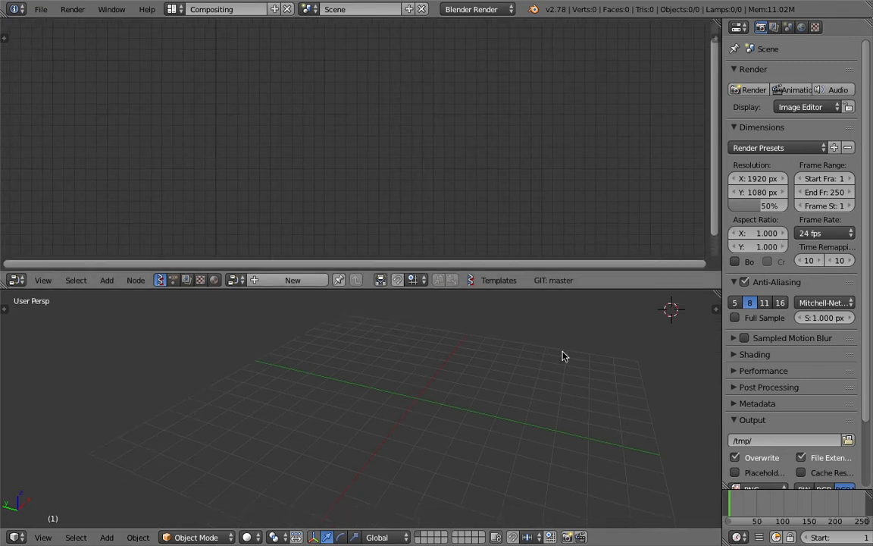
Create a new node tree and add a Plane generator node to it
click(288, 280)
scroll(424, 425, down, 1)
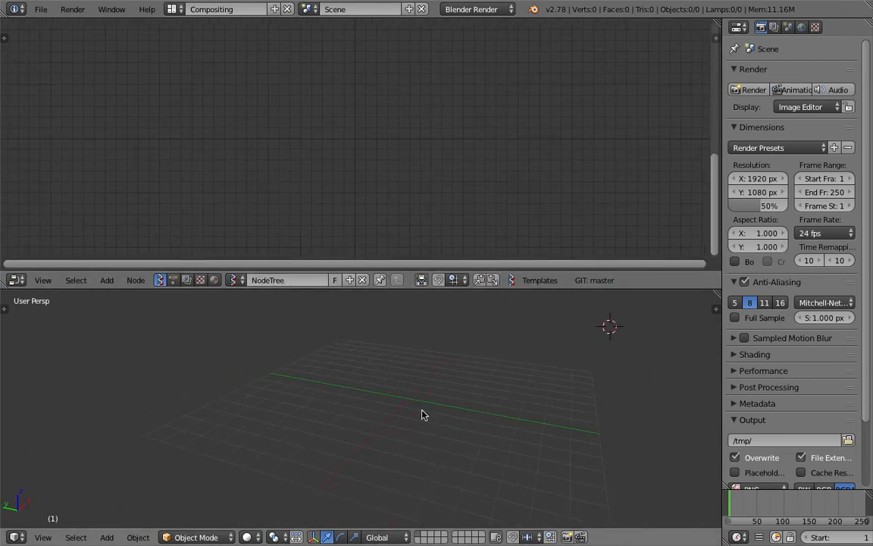
key(shift+a)
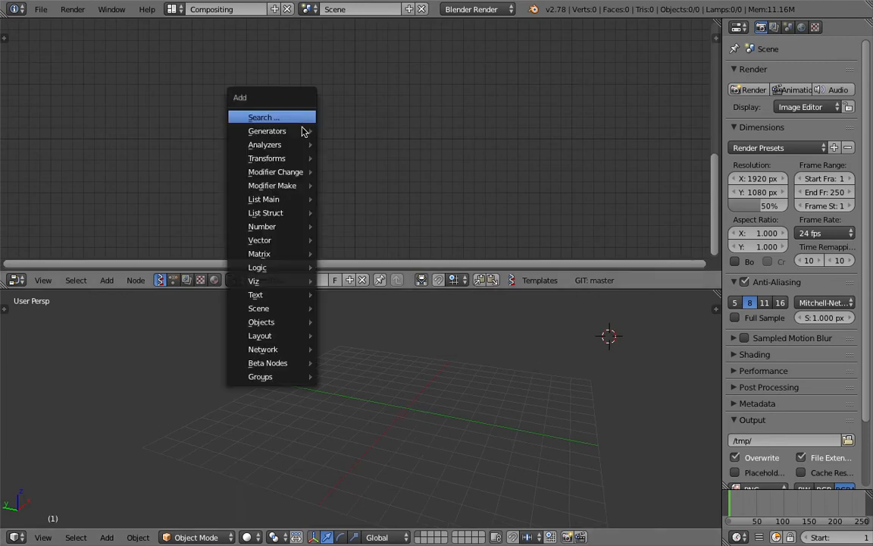
mouse_move(293, 133)
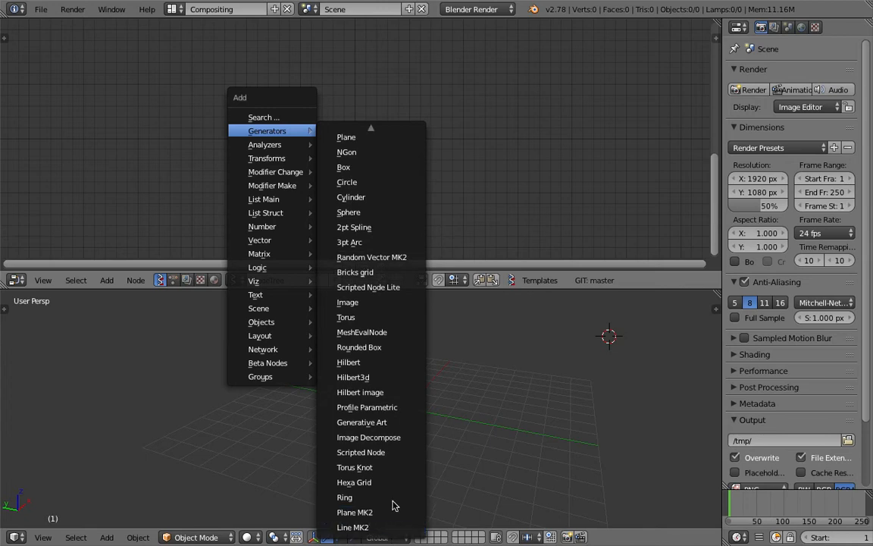
key(shift+a)
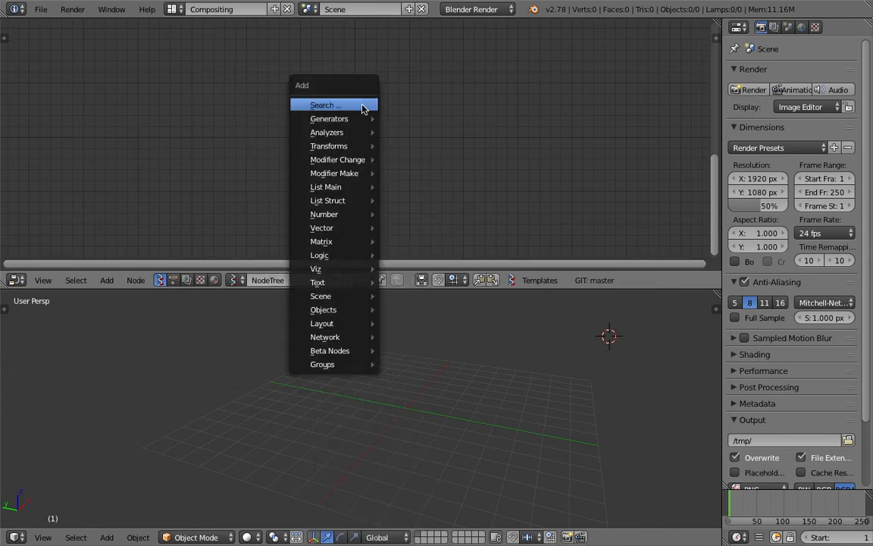
click(362, 105)
text(plane)
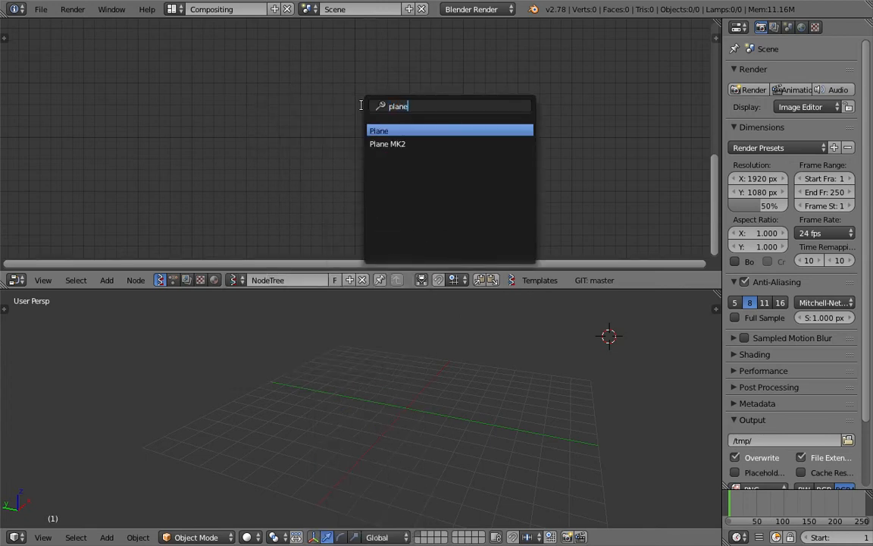
click(418, 131)
click(231, 85)
Add a Plane MK2 node beside the Plane node
key(shift+a)
click(417, 73)
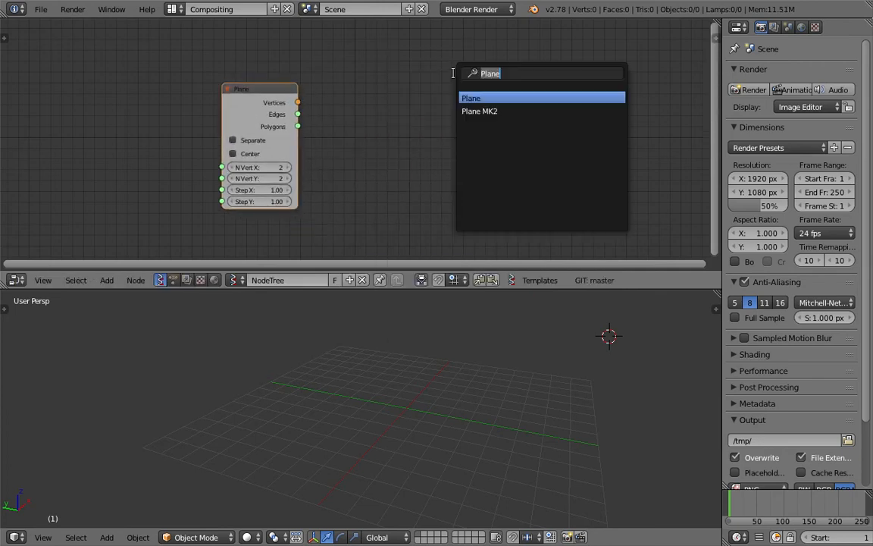
key(Down)
key(Return)
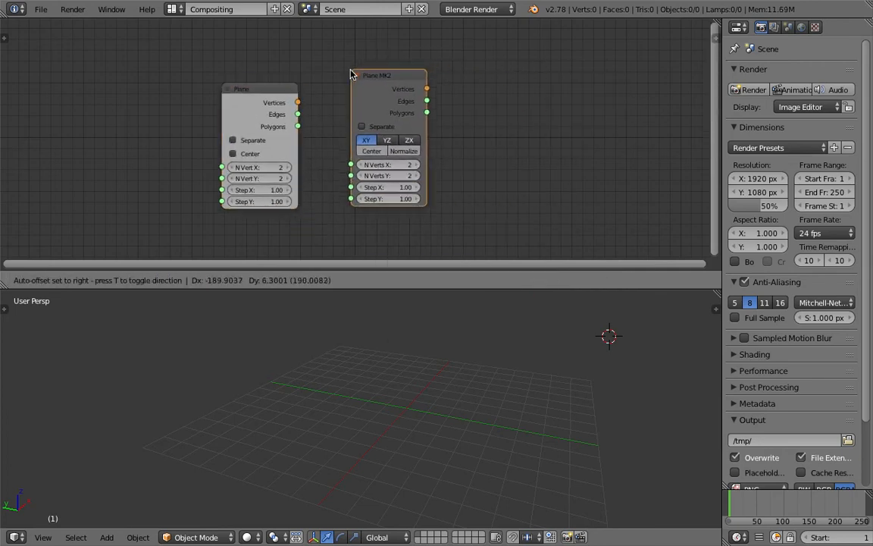
click(348, 77)
scroll(332, 94, up, 2)
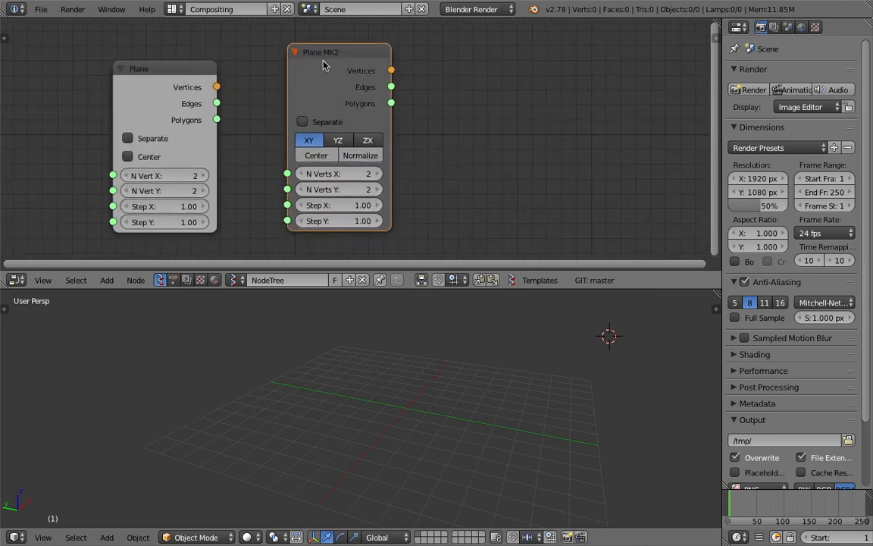
Enlarge the node editor area and place the Plane MK2 node below the Plane node
drag(541, 291, 539, 388)
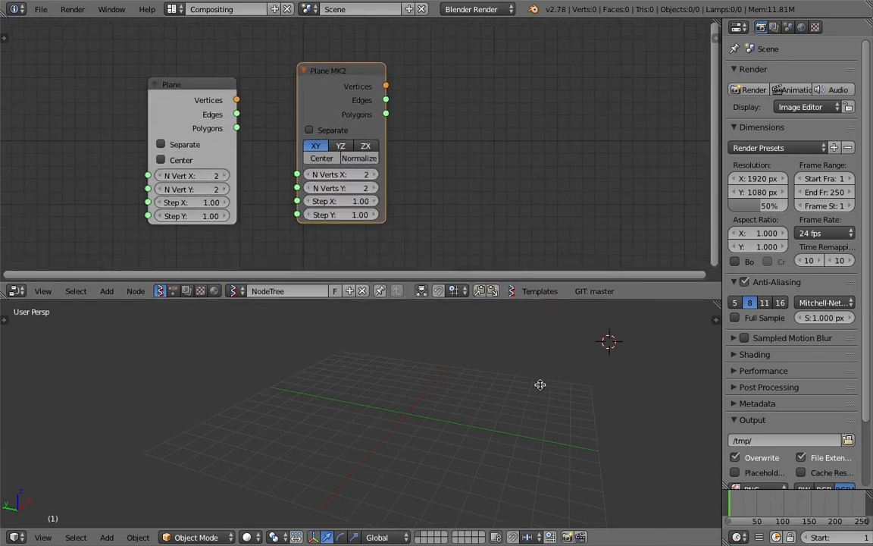
scroll(425, 197, down, 1)
drag(324, 68, 237, 213)
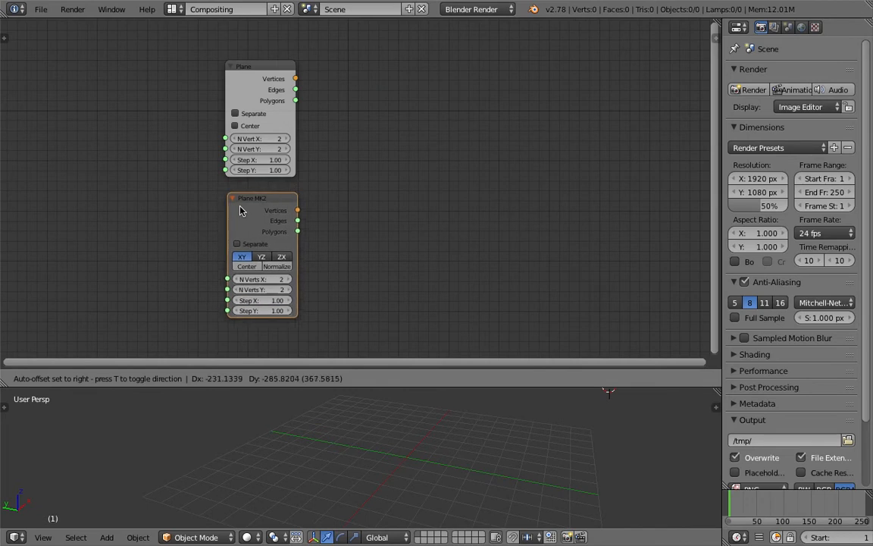
scroll(358, 160, up, 1)
Add a Viewer Draw node beside the Plane node
key(space)
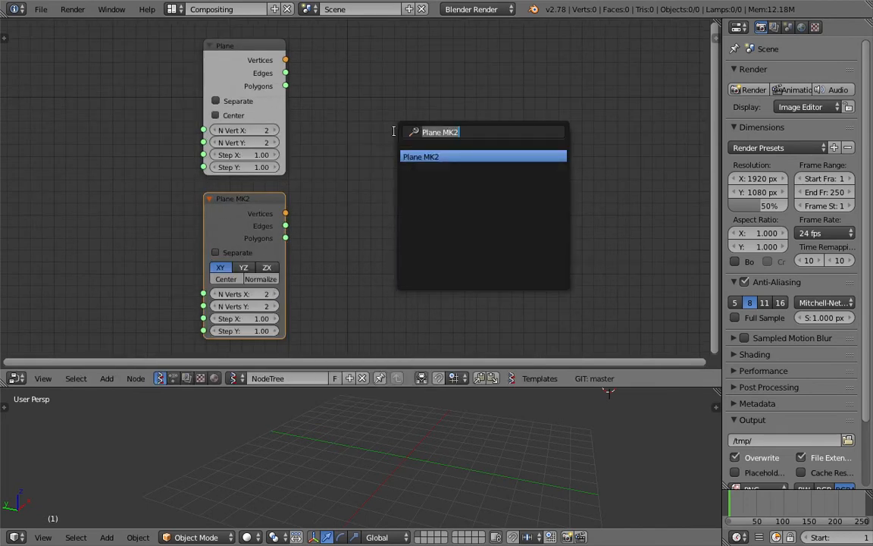
text(view)
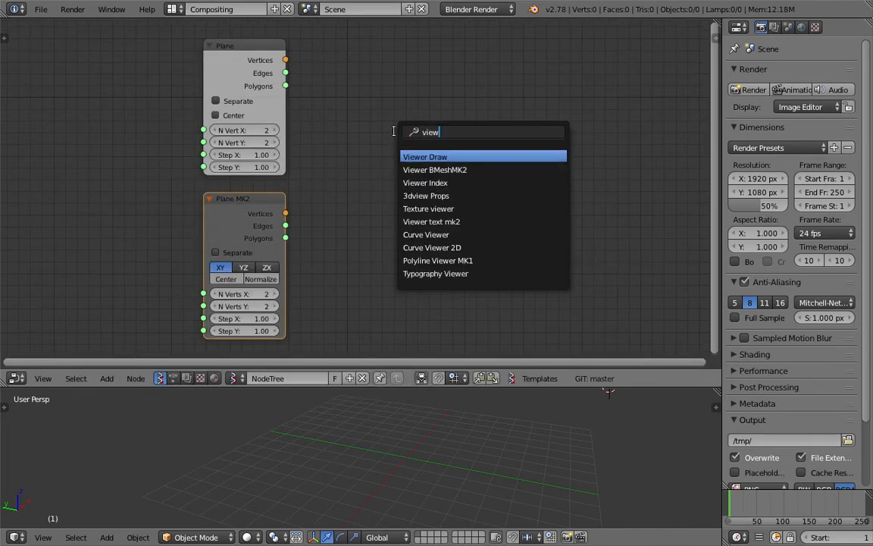
key(Return)
click(373, 69)
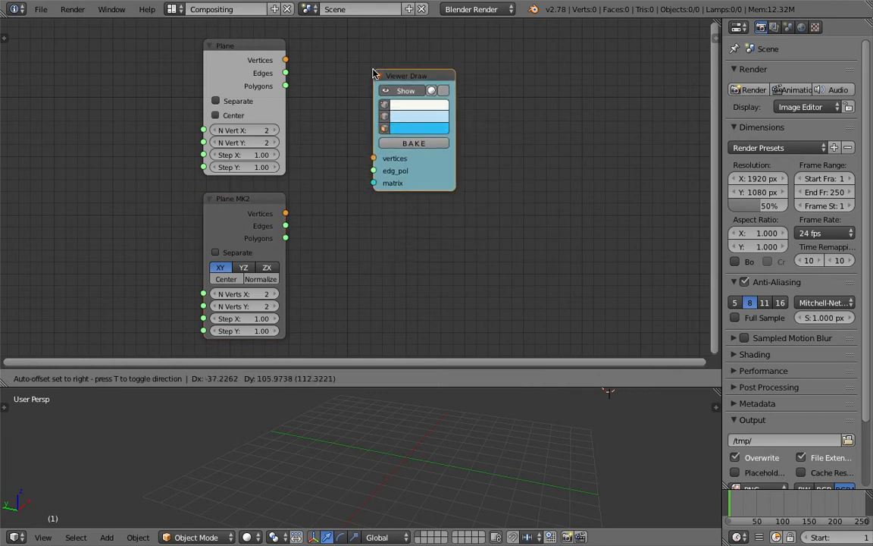
Add a Viewer BMeshMK2 node on the far side of the Viewer Draw node
key(shift+a)
click(585, 96)
text(view)
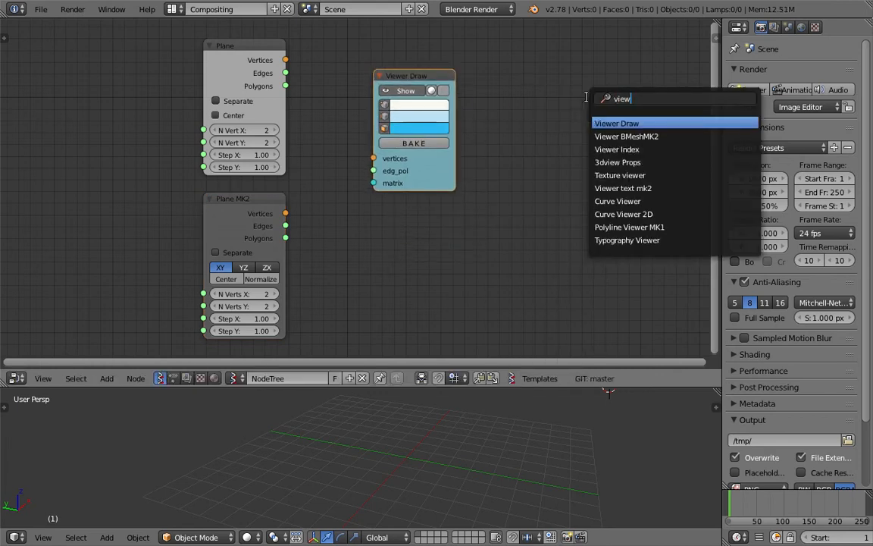
click(595, 135)
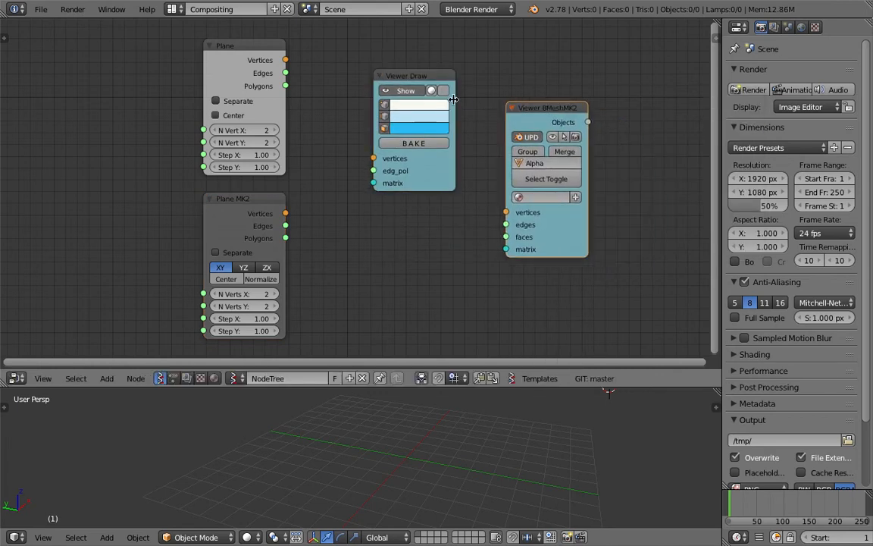
middle_drag(444, 77, 453, 70)
Connect the Plane node's Vertices and Polygons outputs to the Viewer Draw node's vertices and edg_pol inputs
drag(299, 57, 353, 108)
drag(379, 150, 383, 151)
drag(294, 79, 345, 135)
drag(379, 164, 381, 163)
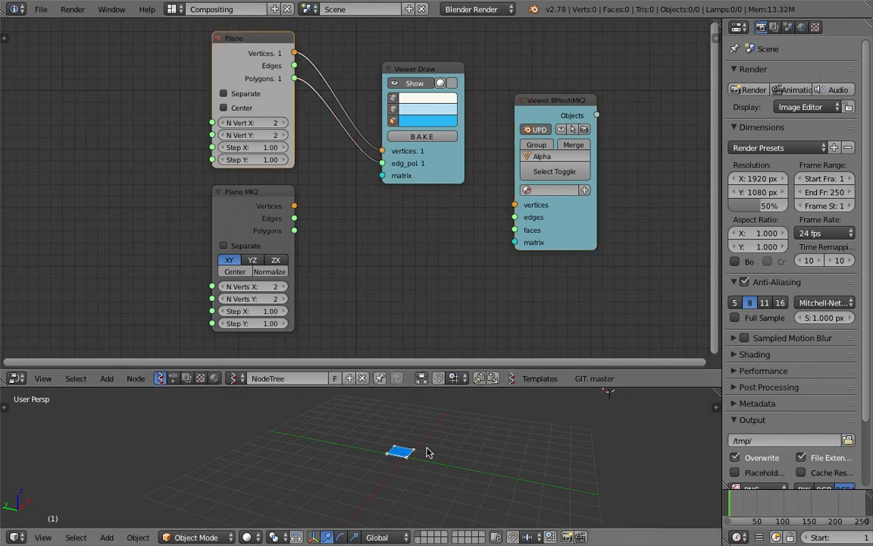
Rebalance the node editor and 3D view heights, and set the Plane node's N Vert X and N Vert Y to 6
drag(405, 388, 405, 258)
middle_drag(516, 386, 364, 341)
scroll(319, 144, down, 1)
middle_drag(319, 145, 315, 162)
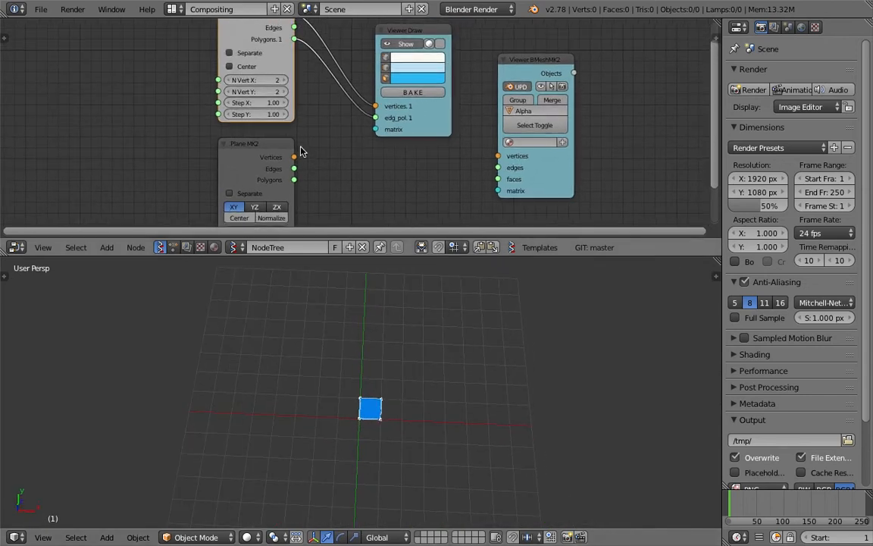
drag(349, 258, 347, 306)
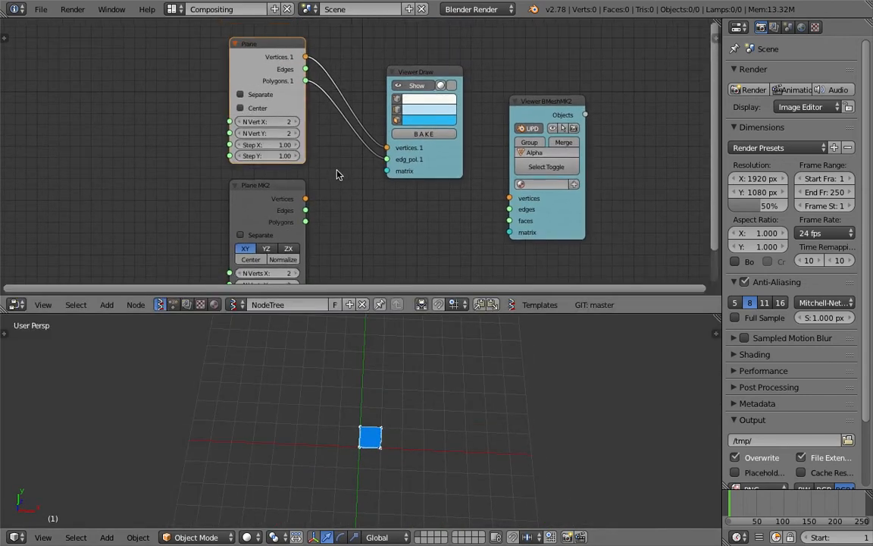
click(288, 96)
click(287, 97)
click(296, 122)
click(297, 122)
click(296, 133)
click(297, 132)
click(297, 121)
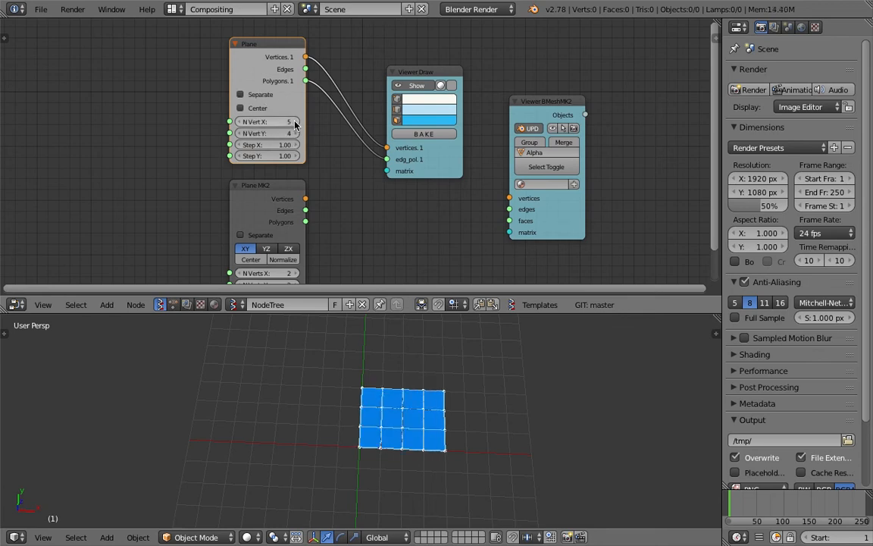
click(296, 121)
click(296, 133)
click(297, 132)
Enable Center on the Plane node and set its Step X to 1.45 and Step Y to 1.09
mouse_move(283, 144)
mouse_down()
mouse_move(318, 144)
mouse_move(296, 155)
mouse_up()
middle_drag(475, 390, 425, 413)
click(258, 109)
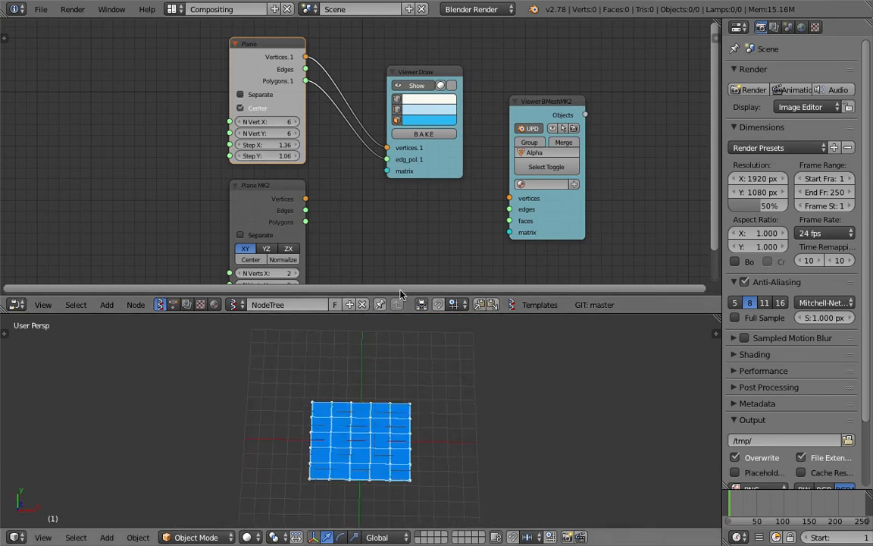
click(258, 108)
click(258, 108)
click(258, 109)
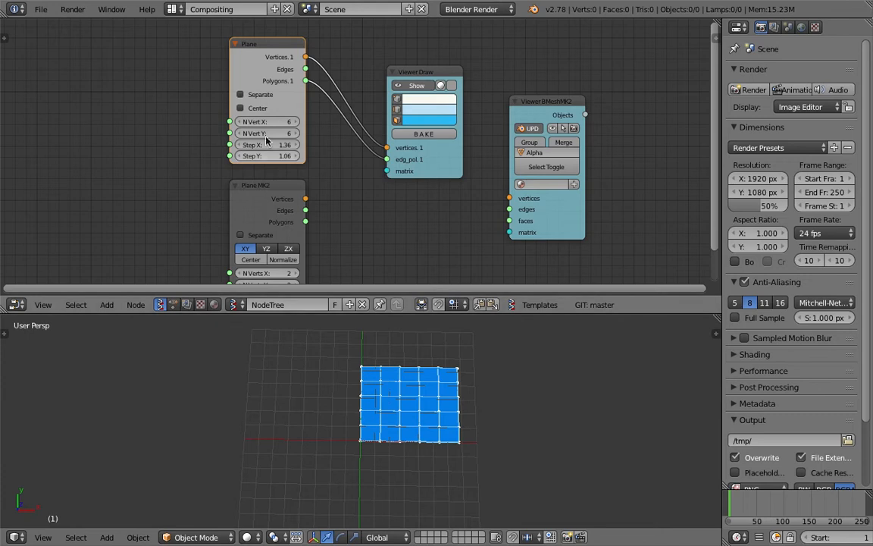
click(241, 108)
middle_drag(425, 398, 436, 409)
mouse_move(265, 144)
mouse_down()
mouse_move(288, 144)
mouse_move(275, 155)
mouse_up()
Reposition the nodes so the Viewer BMeshMK2 node sits farther from the Viewer Draw node
middle_drag(248, 89, 259, 79)
drag(259, 79, 261, 81)
drag(444, 64, 448, 60)
drag(548, 92, 569, 92)
Toggle the Plane node's Separate option on and off to compare its effect in the 3D view
click(281, 90)
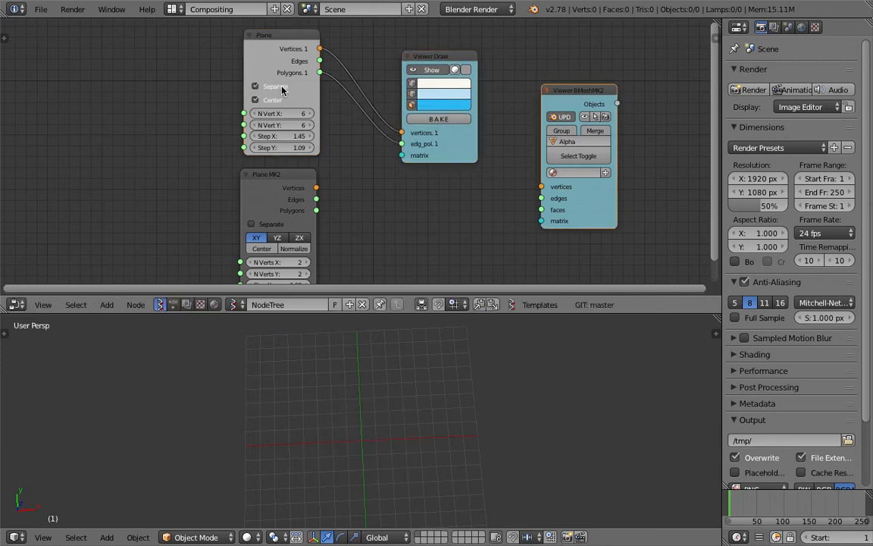
click(281, 89)
click(281, 90)
click(277, 89)
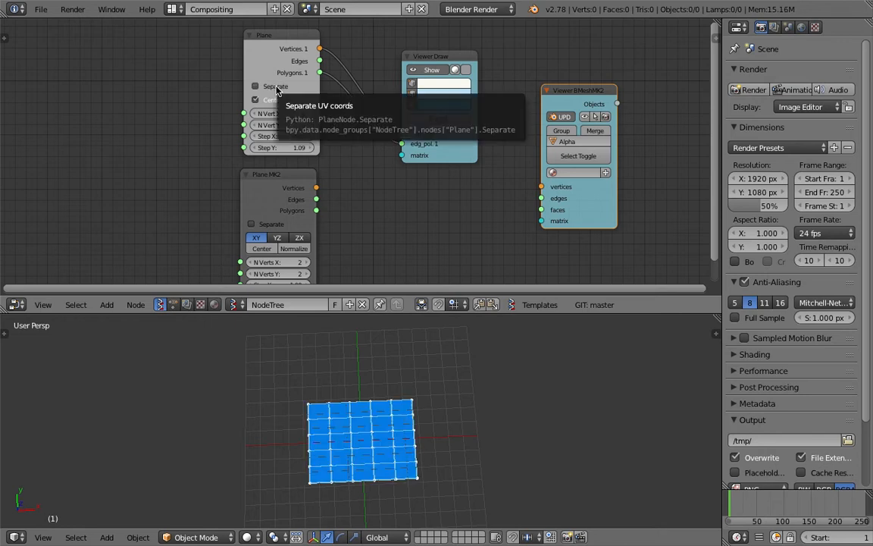
middle_drag(267, 89, 272, 109)
click(273, 110)
click(275, 108)
click(276, 107)
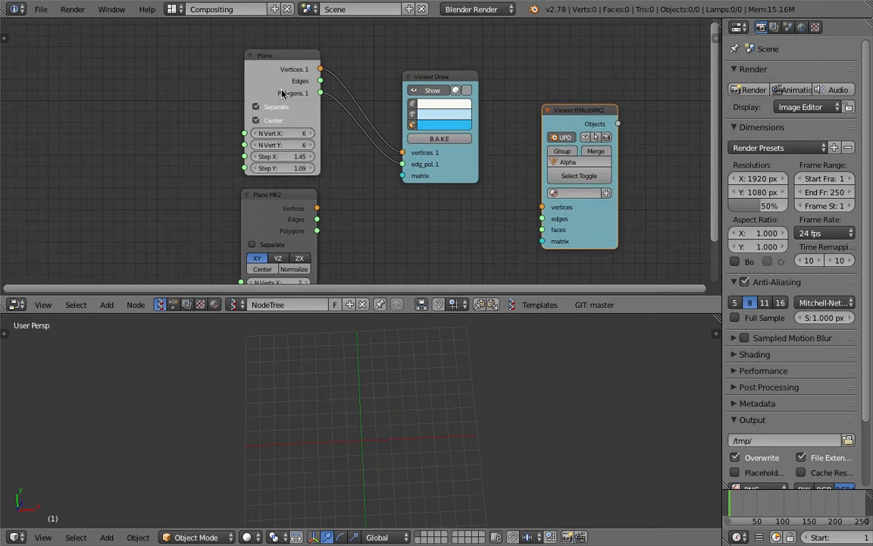
Show the node editor's properties sidebar and turn off Separate on the Plane node
click(715, 33)
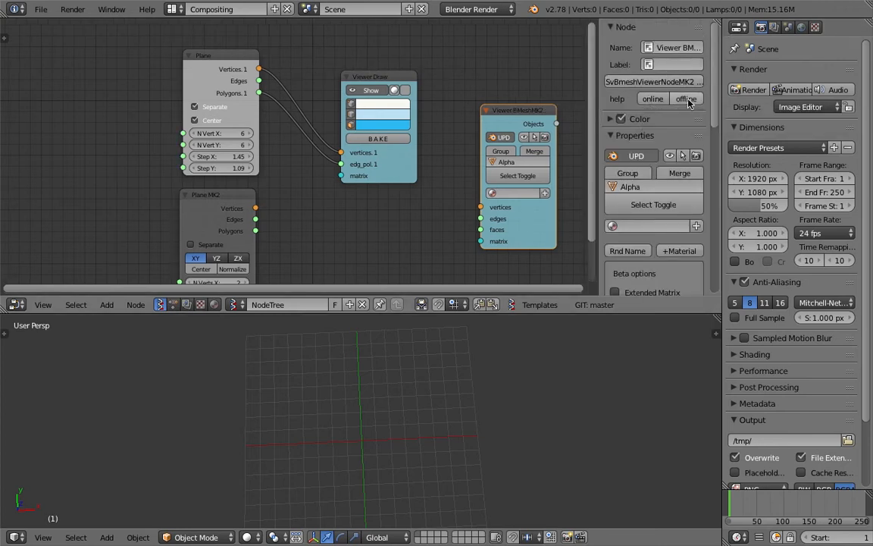
drag(387, 80, 401, 73)
click(222, 110)
click(222, 110)
click(222, 110)
click(222, 110)
click(222, 110)
Rearrange the Plane and Plane MK2 nodes so they are stacked closely one above the other
drag(191, 85, 158, 113)
drag(234, 200, 258, 170)
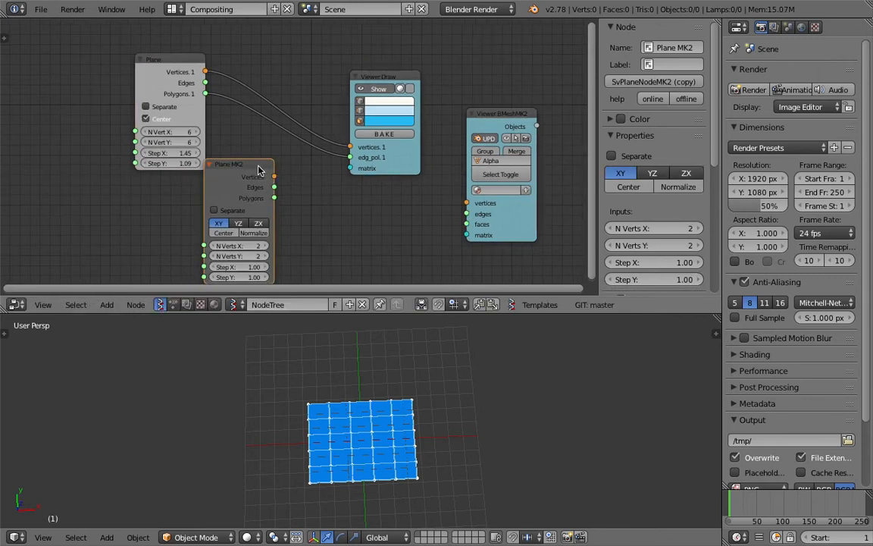
mouse_move(196, 76)
mouse_down()
mouse_move(240, 55)
mouse_move(252, 60)
mouse_up()
Turn off Show on the Viewer Draw node, shift it upward and select the Viewer BMeshMK2 node
click(374, 89)
click(375, 89)
click(374, 90)
click(374, 89)
drag(378, 77, 388, 62)
click(389, 75)
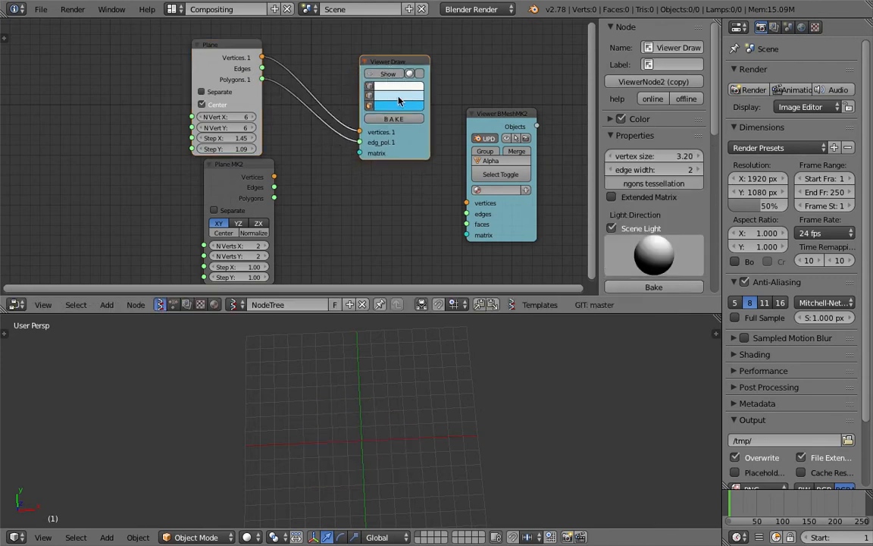
click(505, 115)
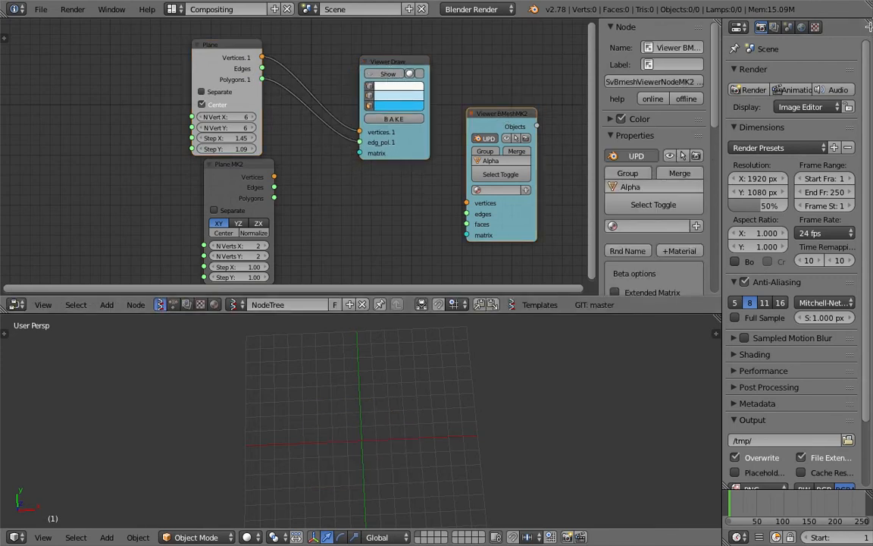
Split the properties area, turn the new upper area into an Outliner and make it taller
drag(869, 26, 861, 144)
click(740, 27)
click(766, 241)
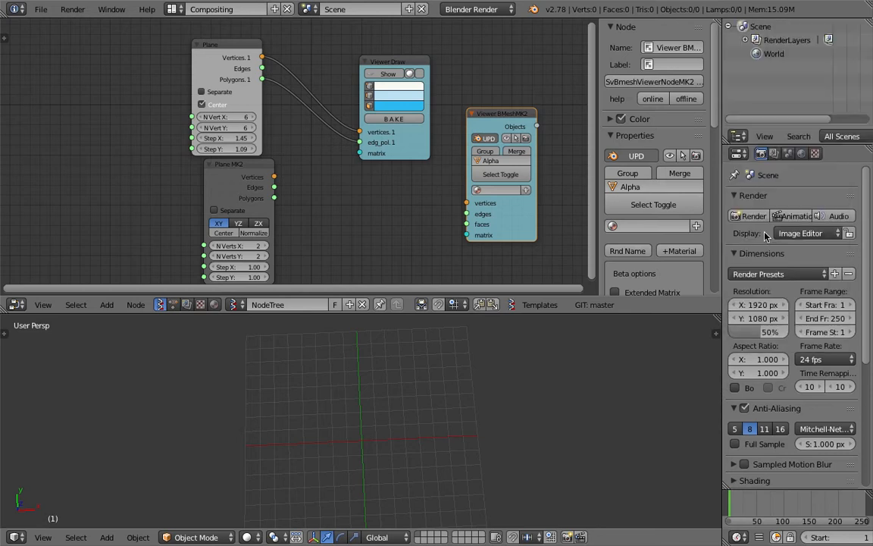
click(808, 141)
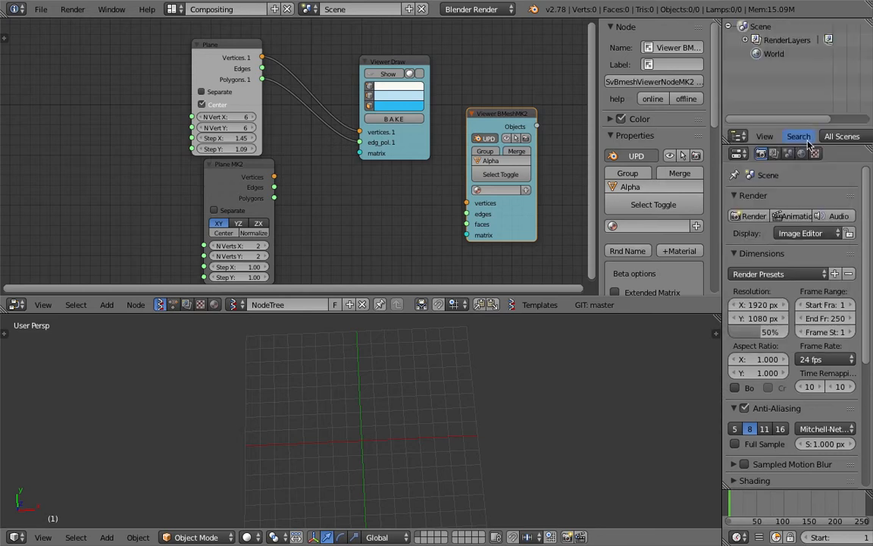
drag(808, 145, 805, 239)
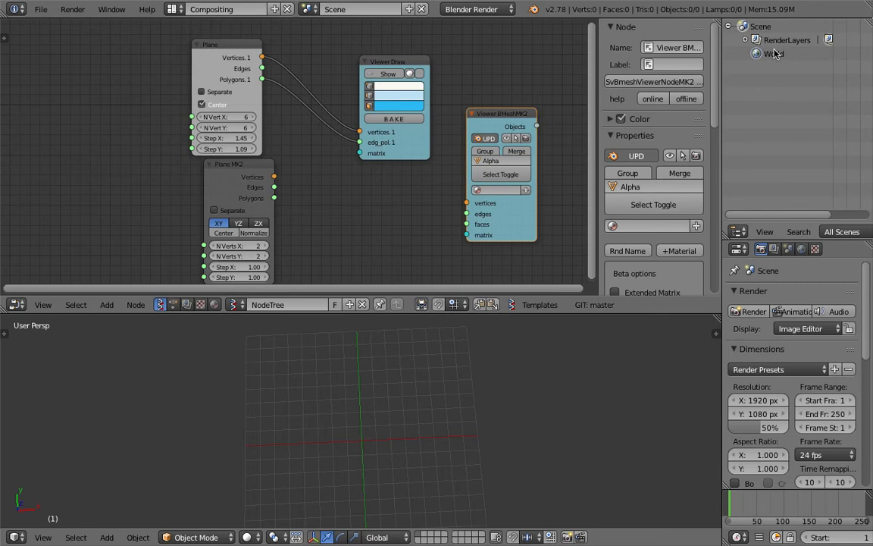
Connect the Plane node's Vertices output to the Viewer BMeshMK2 vertices input and select the generated mesh in the 3D view
middle_drag(459, 132, 423, 130)
drag(225, 54, 429, 200)
middle_drag(482, 398, 455, 401)
right_click(395, 405)
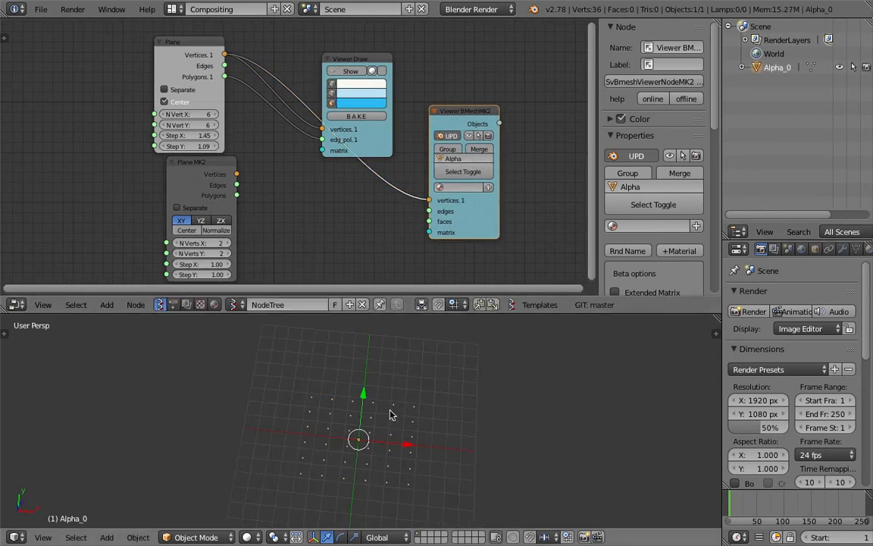
middle_drag(380, 487, 431, 433)
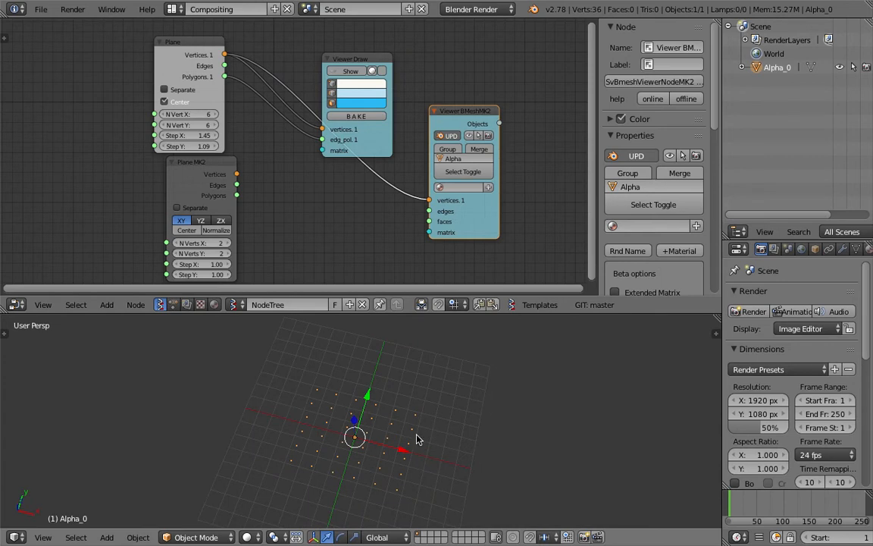
Connect the Plane node's Polygons output to the Viewer BMeshMK2 faces input and inspect the generated mesh in wireframe
drag(224, 77, 429, 221)
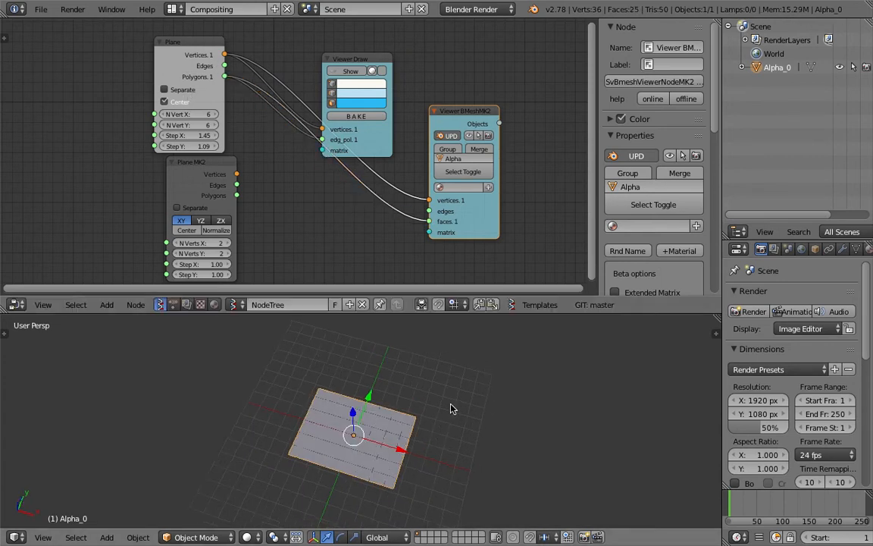
scroll(358, 384, up, 1)
key(z)
middle_drag(387, 403, 402, 395)
key(z)
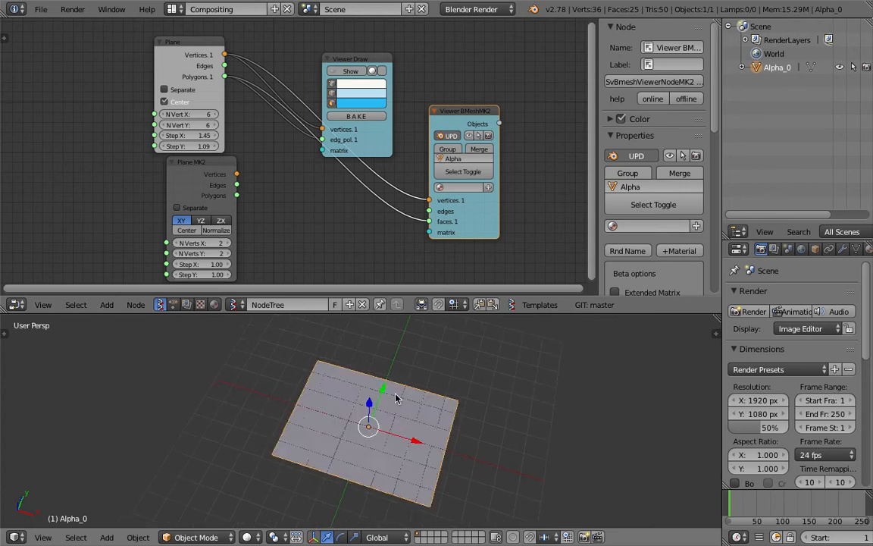
Connect the Plane node's Edges output to the Viewer BMeshMK2 edges input and cut the link to its faces input
drag(225, 66, 429, 211)
ctrl+drag(406, 240, 406, 245)
mouse_move(442, 437)
middle_down()
mouse_move(508, 403)
mouse_move(423, 434)
middle_up()
Set the Plane node's N Vert X to 16 and move the node out to the left of Plane MK2
drag(200, 115, 245, 116)
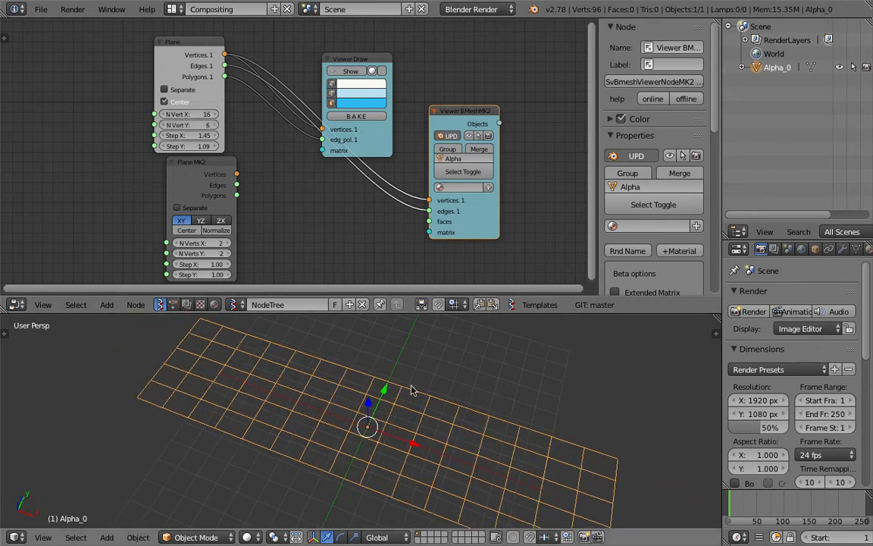
middle_drag(409, 385, 323, 189)
drag(189, 56, 106, 119)
middle_drag(128, 122, 123, 109)
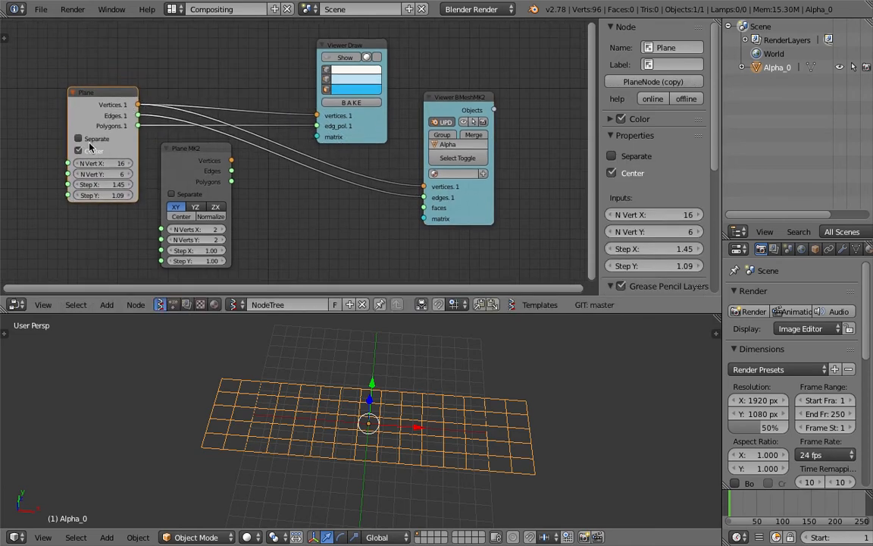
scroll(104, 138, up, 1)
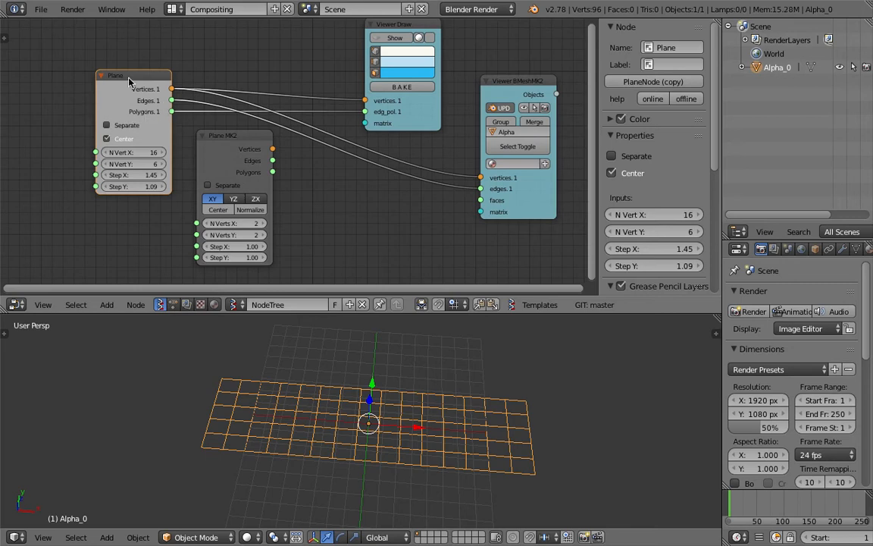
Delete the Plane node and reposition the Plane MK2 and Viewer Draw nodes beside each other
key(x)
mouse_move(220, 136)
mouse_down()
mouse_move(168, 86)
mouse_move(215, 90)
mouse_up()
drag(391, 82, 362, 112)
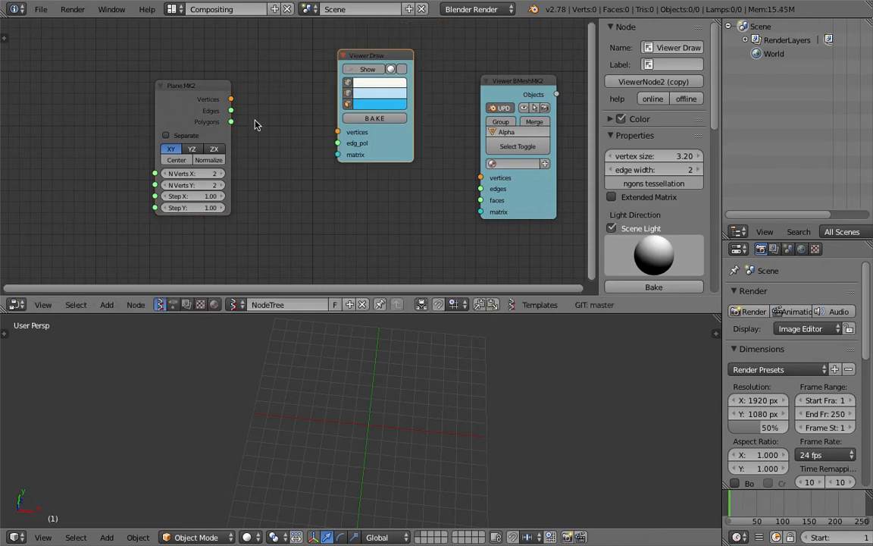
Connect Plane MK2's Vertices and Polygons outputs to Viewer Draw's vertices and edg_pol inputs and turn on its Show option
drag(238, 98, 273, 111)
drag(333, 129, 338, 132)
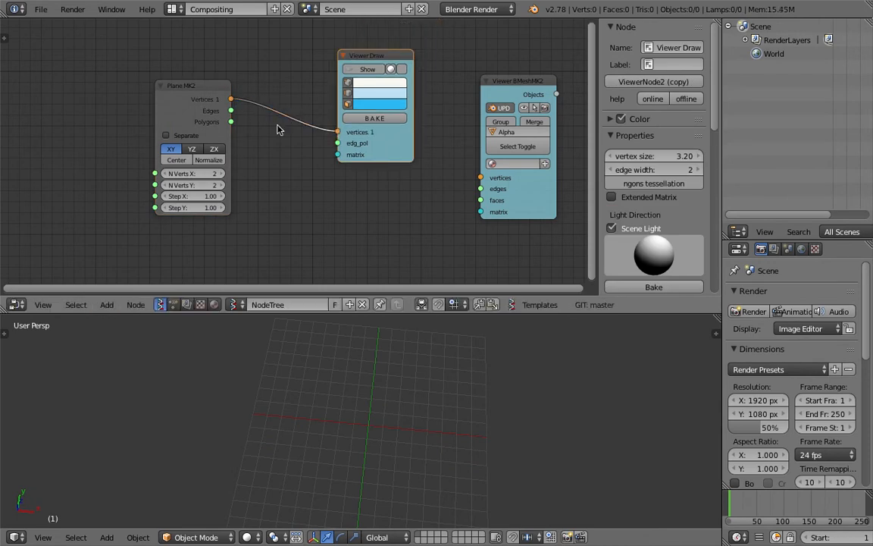
drag(232, 122, 270, 130)
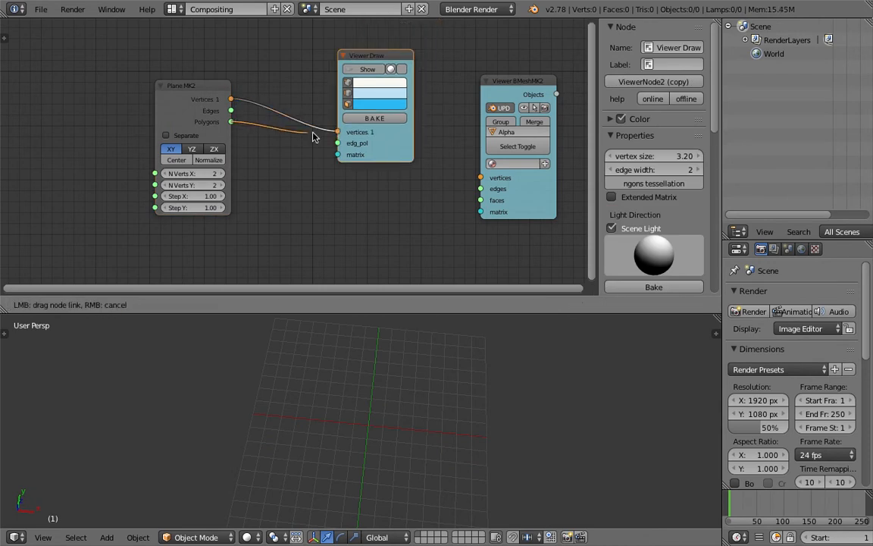
drag(333, 143, 338, 143)
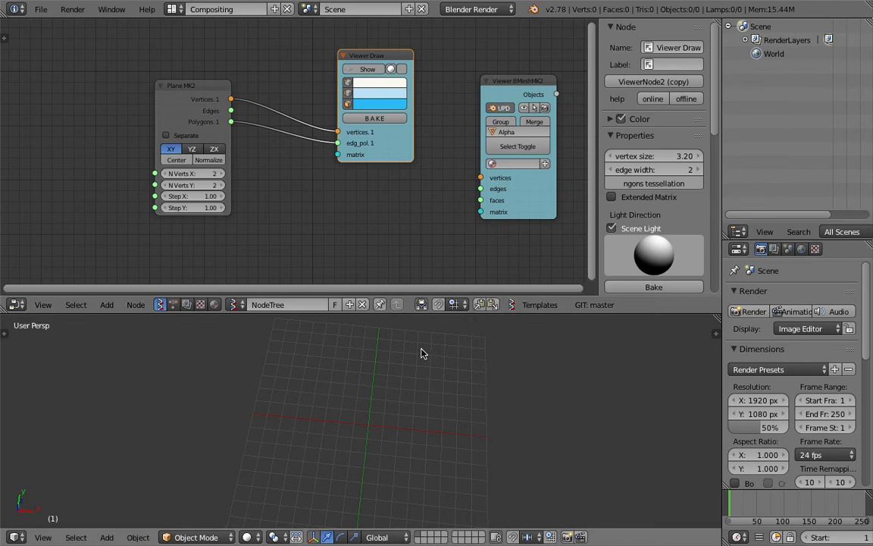
click(367, 69)
scroll(367, 122, up, 2)
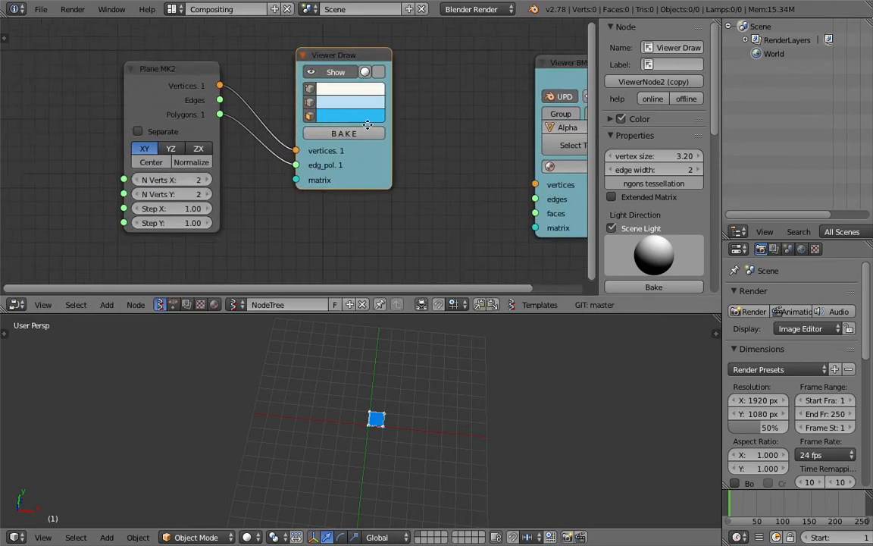
middle_drag(367, 123, 390, 116)
middle_drag(404, 385, 366, 372)
scroll(367, 370, up, 4)
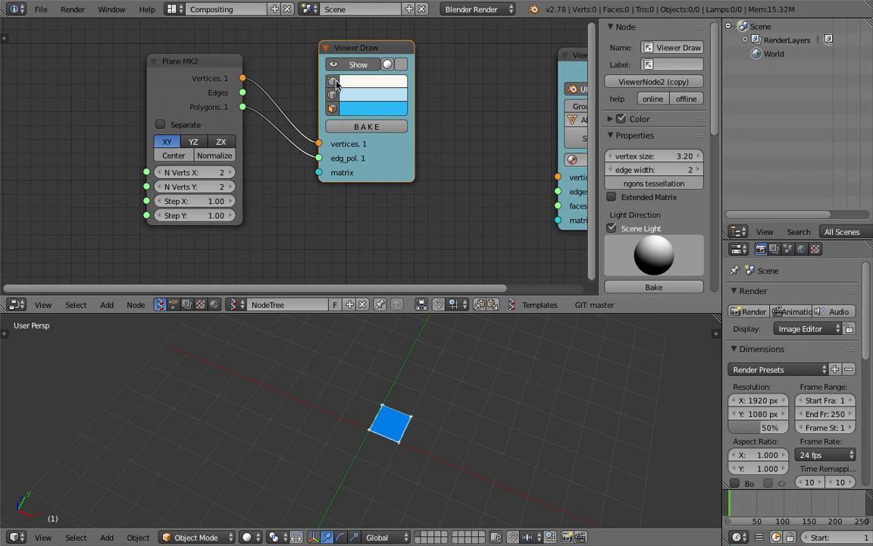
Toggle the polygon display of the Viewer Draw node off and back on
click(334, 108)
click(334, 109)
click(334, 109)
click(334, 108)
middle_drag(400, 362, 424, 352)
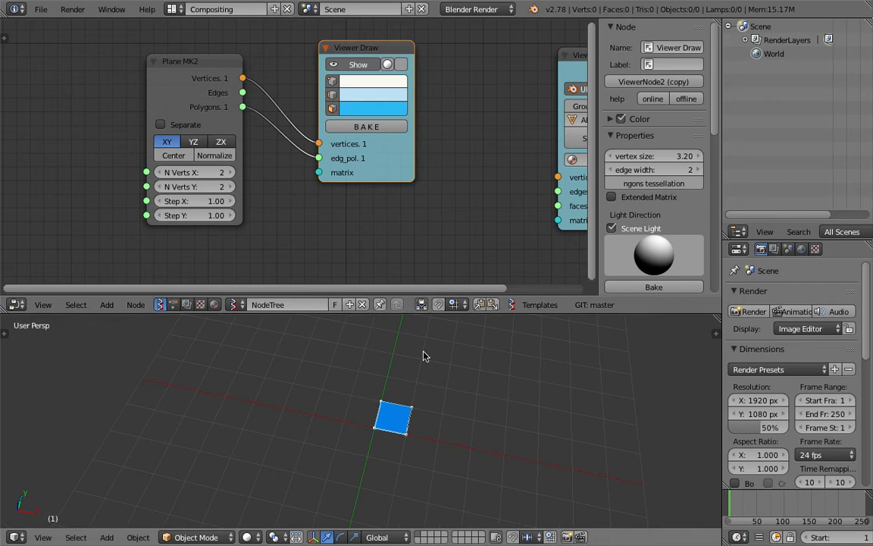
Set N Verts X and N Verts Y to 5 on the Plane MK2 node
click(232, 173)
click(231, 173)
click(232, 173)
click(232, 187)
click(232, 187)
click(232, 186)
middle_drag(454, 494, 396, 384)
Turn on Center for the Plane MK2 node and widen the node
click(181, 155)
click(180, 156)
click(181, 155)
drag(149, 130, 92, 131)
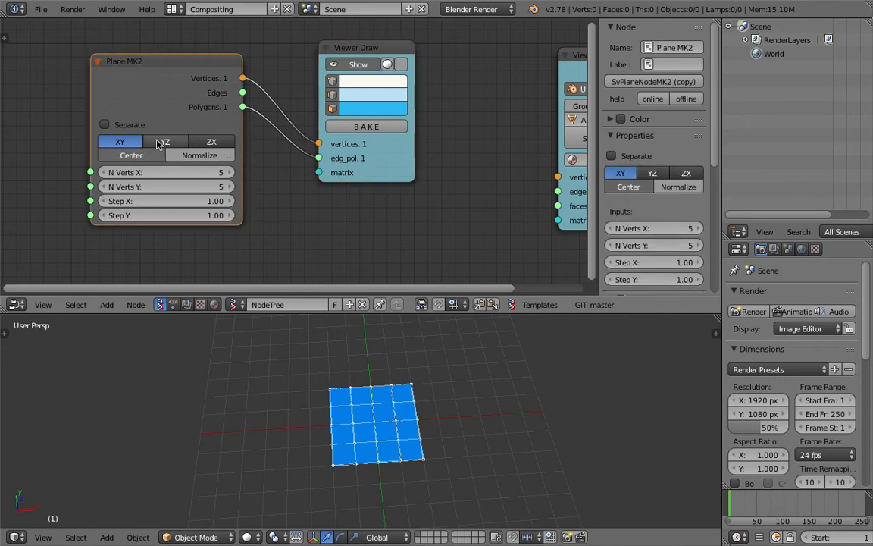
Shift the Plane MK2 and Viewer Draw nodes slightly to the right and view the plane from several angles
middle_drag(372, 350, 353, 355)
scroll(352, 355, down, 1)
drag(154, 79, 168, 82)
drag(403, 145, 423, 147)
middle_drag(315, 357, 364, 366)
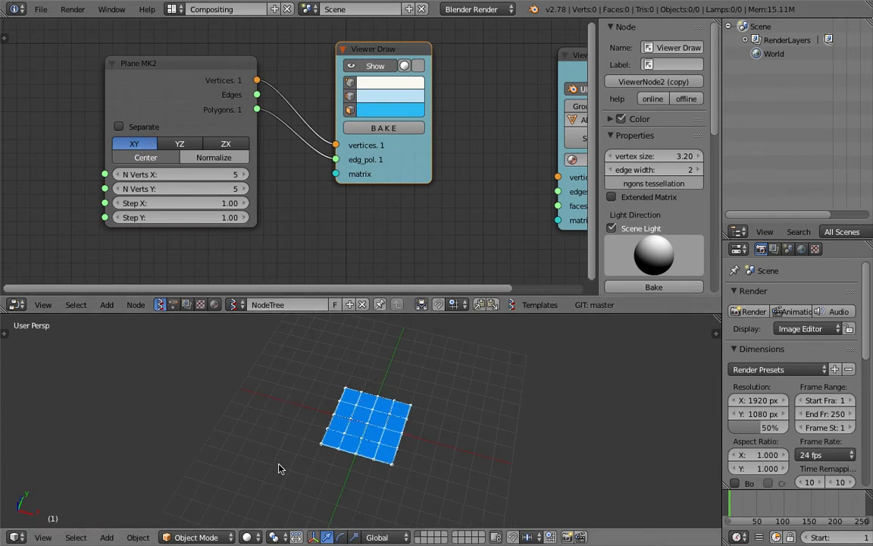
middle_drag(370, 396, 339, 394)
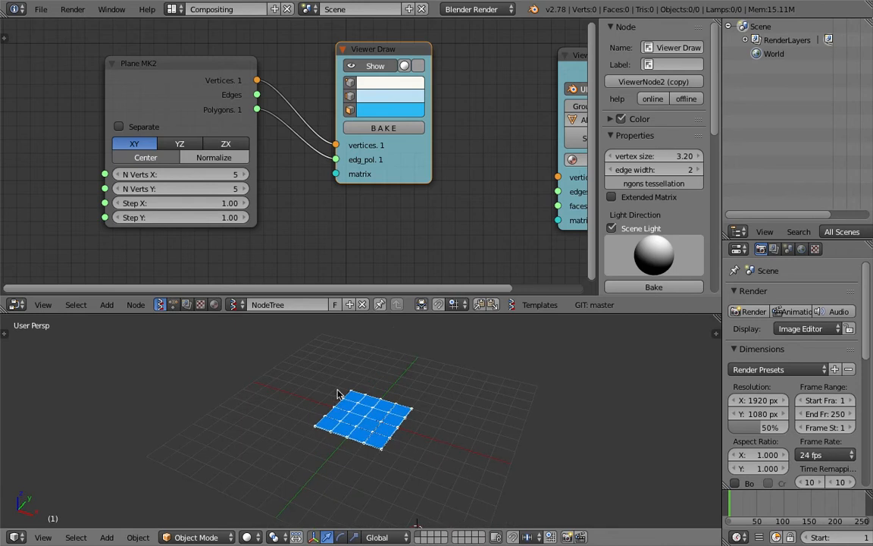
Switch the Plane MK2 orientation to YZ and after that to ZX, viewing each plane in 3D
click(178, 143)
middle_drag(390, 333, 351, 363)
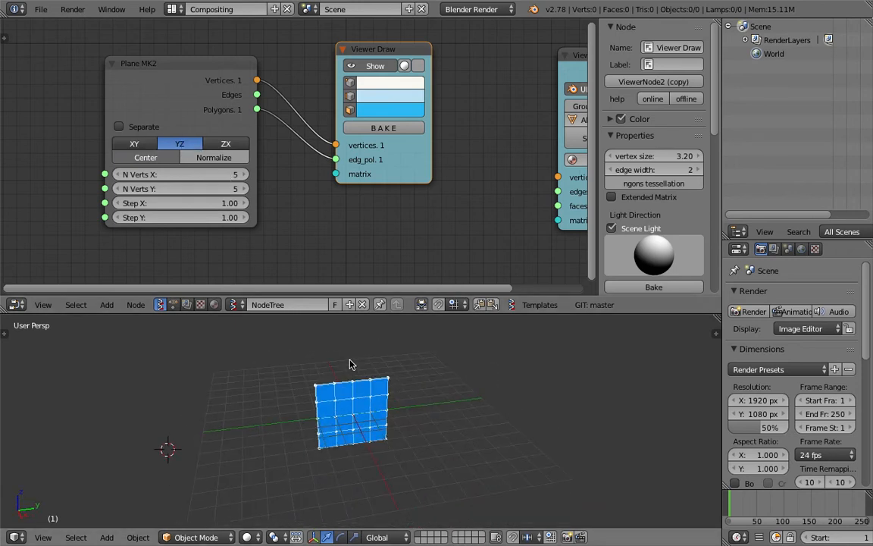
click(225, 143)
middle_drag(418, 341, 314, 383)
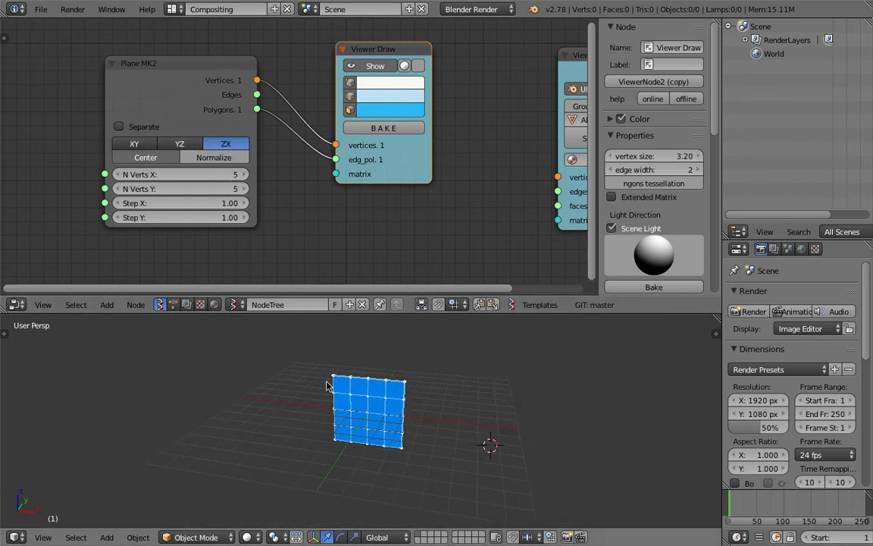
Collapse the node editor's properties region and turn on Normalize for the Plane MK2 node
scroll(311, 182, down, 1)
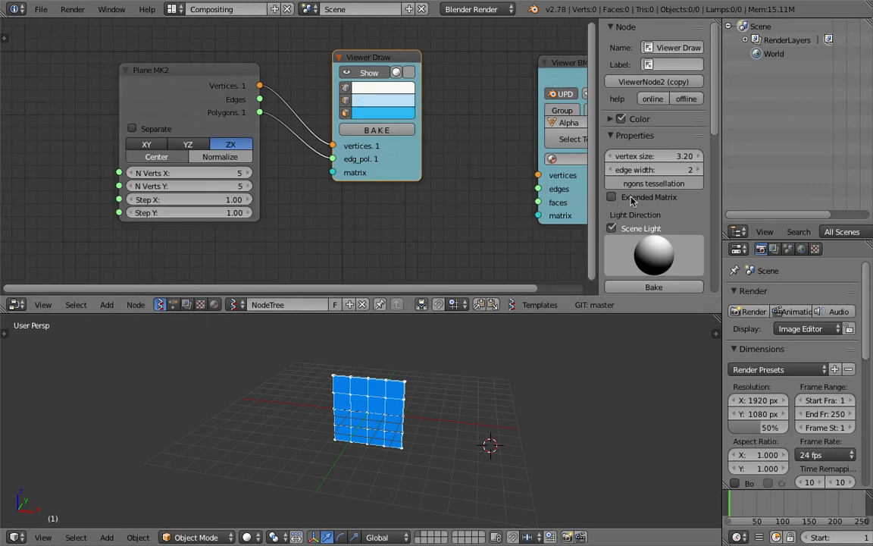
drag(599, 153, 705, 157)
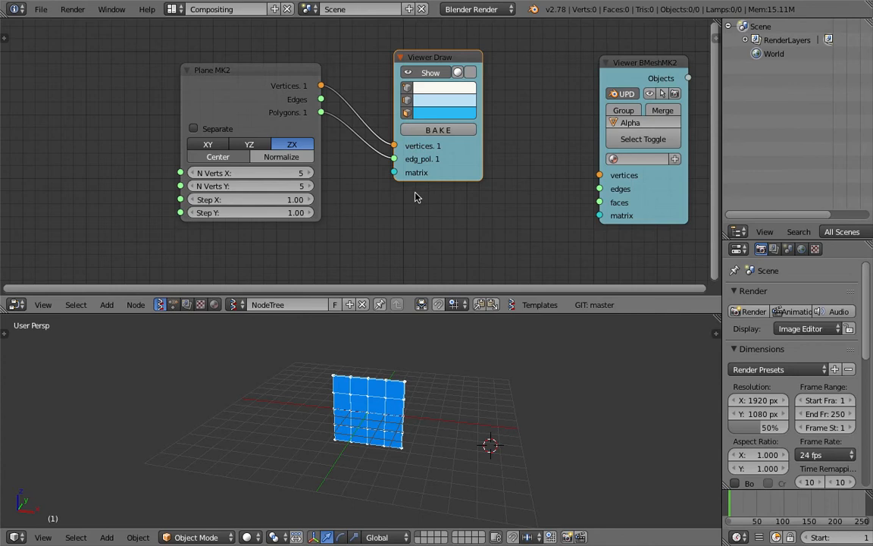
scroll(304, 175, down, 1)
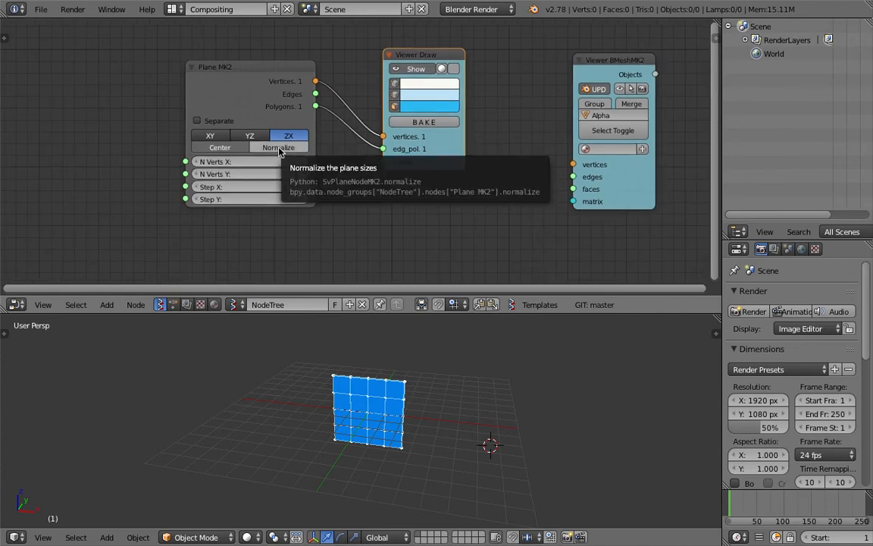
click(280, 148)
click(282, 149)
click(284, 148)
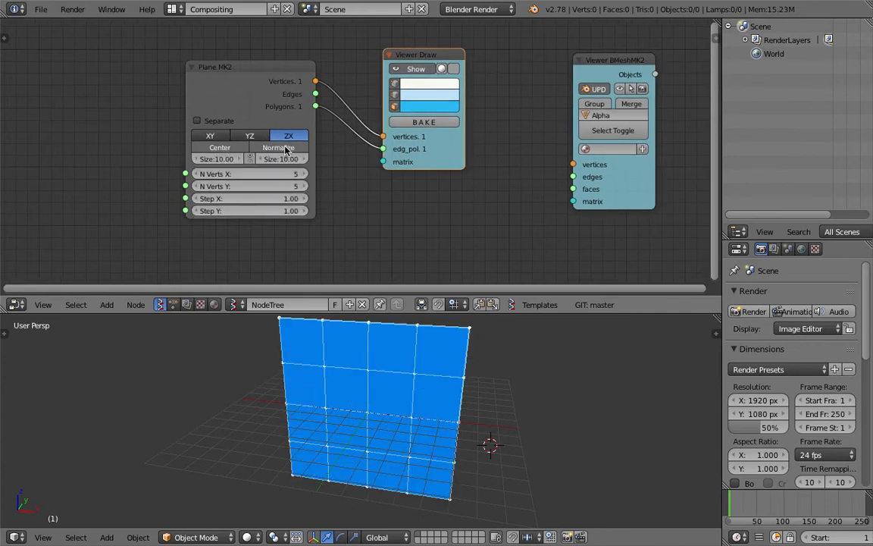
mouse_move(389, 425)
middle_down()
mouse_move(364, 416)
mouse_move(436, 487)
mouse_move(474, 432)
mouse_move(380, 410)
middle_up()
middle_drag(402, 357, 432, 380)
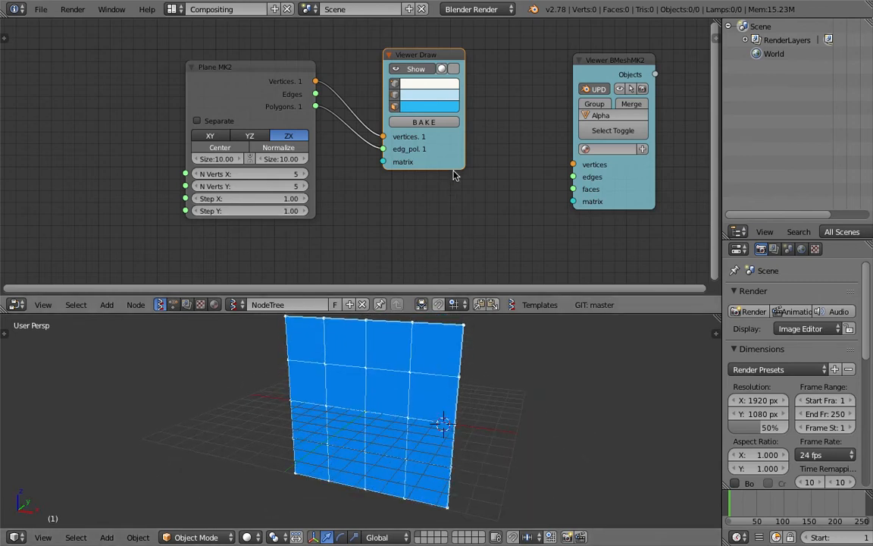
Move the Viewer Draw node further right and enlarge the 3D view area
key(g)
click(486, 173)
drag(486, 313, 486, 232)
middle_drag(455, 333, 420, 357)
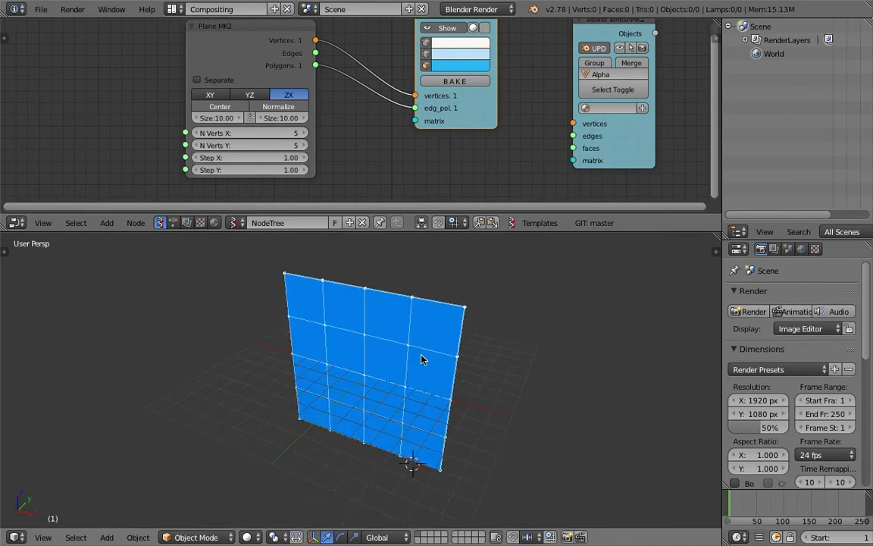
Set N Verts X to 30 and N Verts Y to 16 on the Plane MK2 node
click(305, 133)
click(305, 133)
click(305, 145)
click(305, 145)
drag(291, 134, 382, 294)
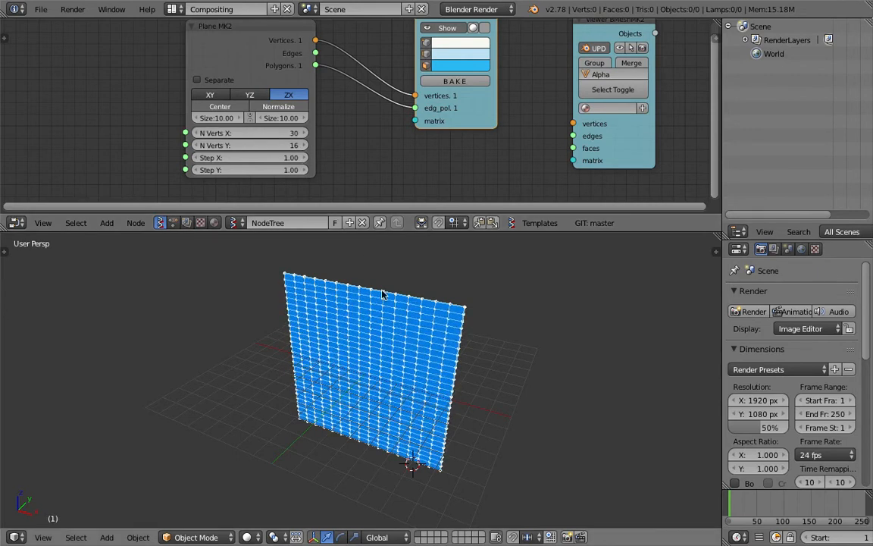
middle_drag(382, 294, 467, 331)
Raise Plane MK2's N Verts X to 52 and give the node editor area more height
drag(291, 135, 341, 134)
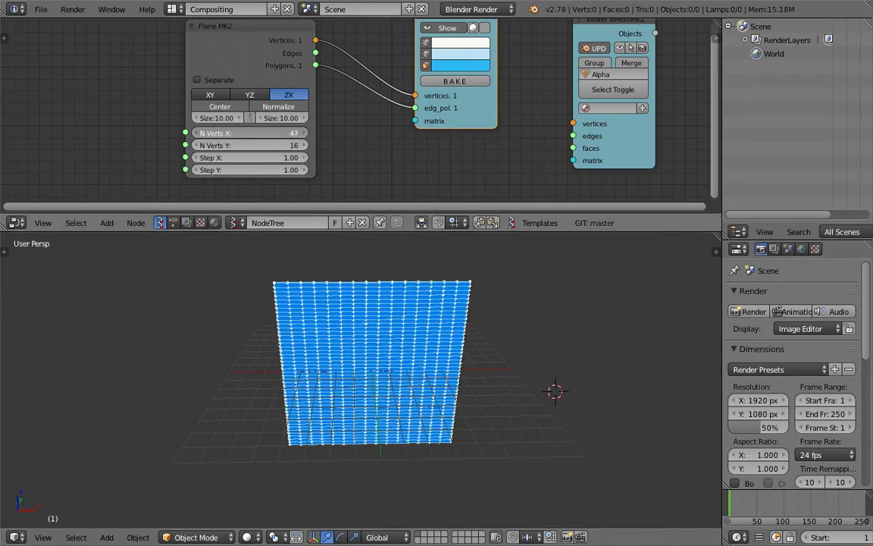
drag(251, 135, 277, 135)
middle_drag(379, 288, 371, 325)
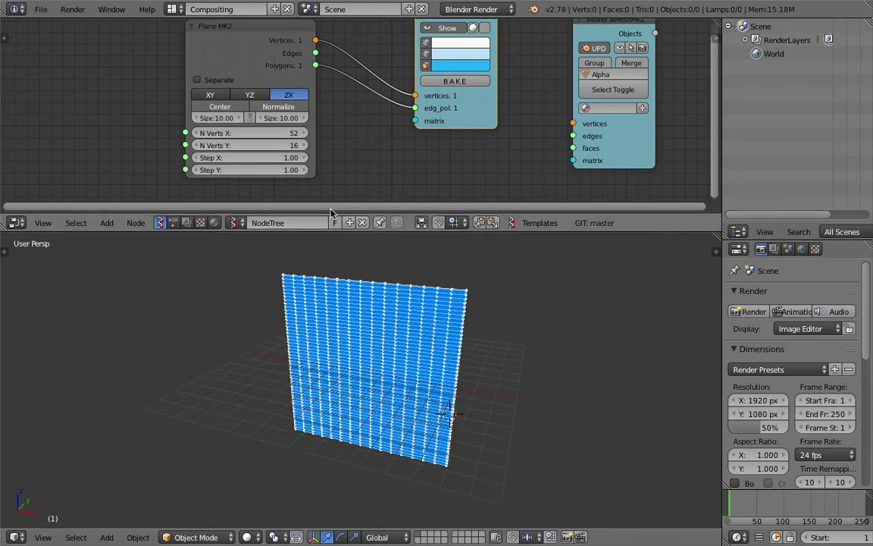
drag(335, 233, 336, 260)
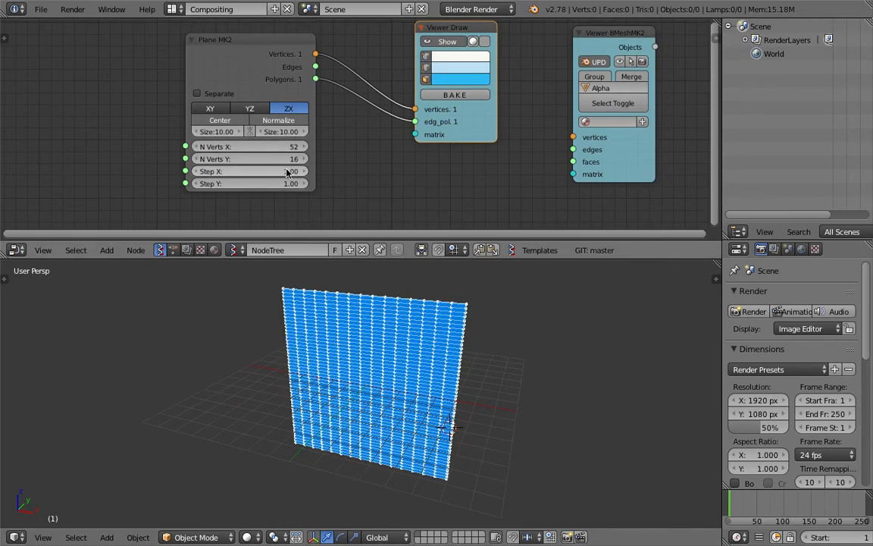
Set Plane MK2's Step X to 3.94 and Step Y to 1.60, and turn off Normalize
drag(250, 184, 224, 183)
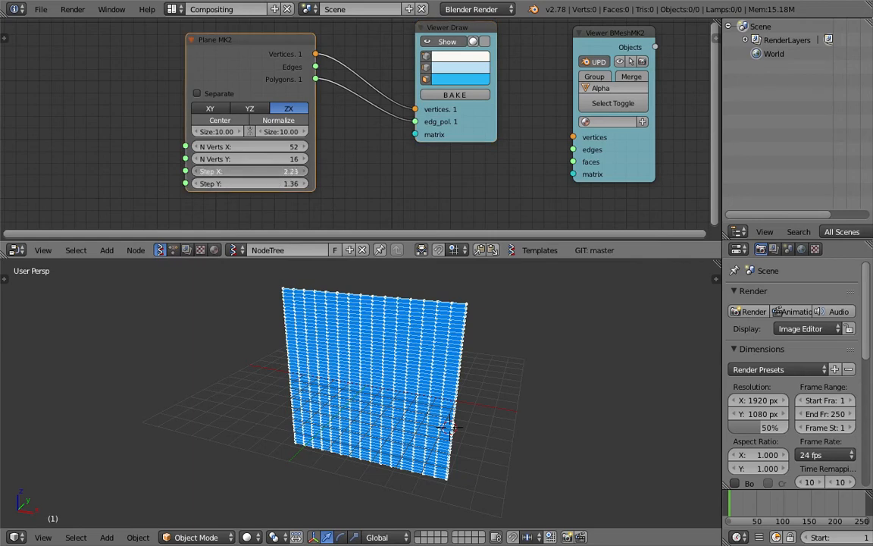
drag(279, 182, 305, 182)
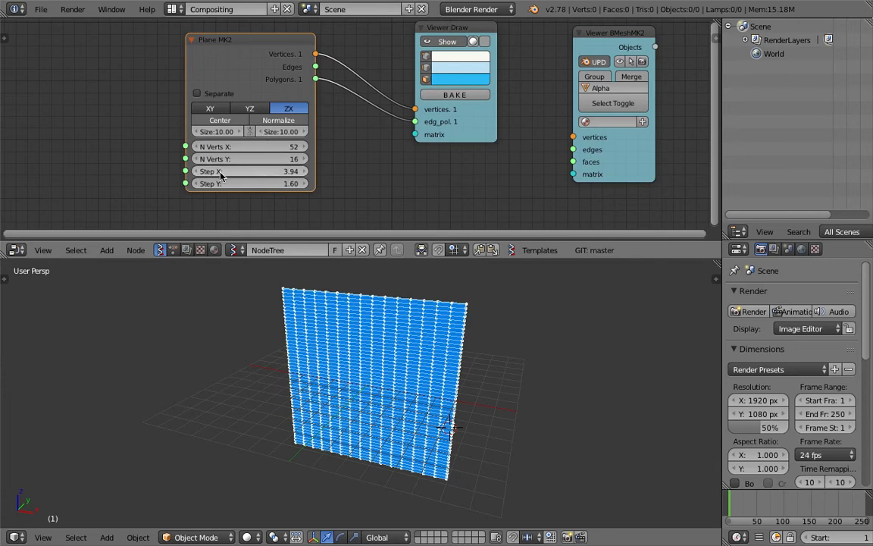
click(271, 124)
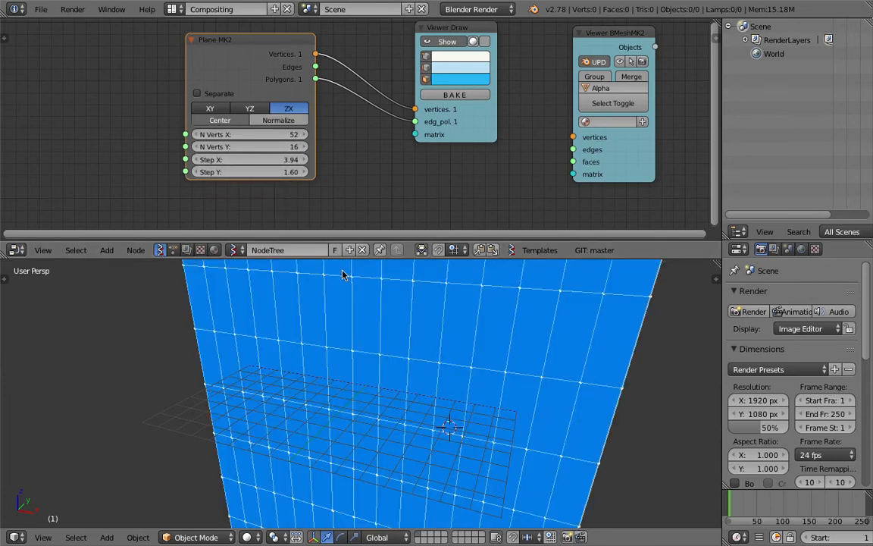
Set Plane MK2's Step X to 1.93, Step Y to 2.77 and N Verts X to 13
drag(251, 159, 286, 172)
drag(265, 135, 237, 135)
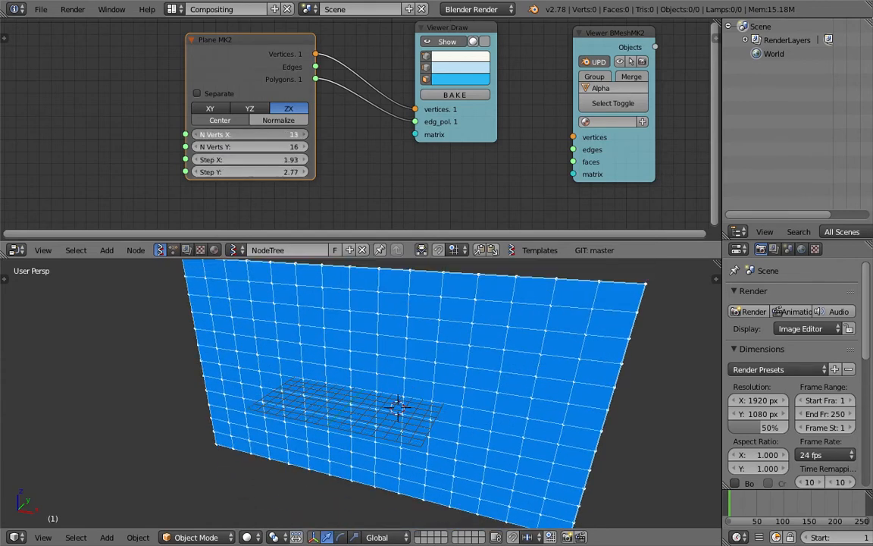
scroll(370, 343, down, 4)
mouse_move(369, 343)
middle_down()
mouse_move(407, 352)
mouse_move(383, 341)
middle_up()
scroll(400, 351, up, 3)
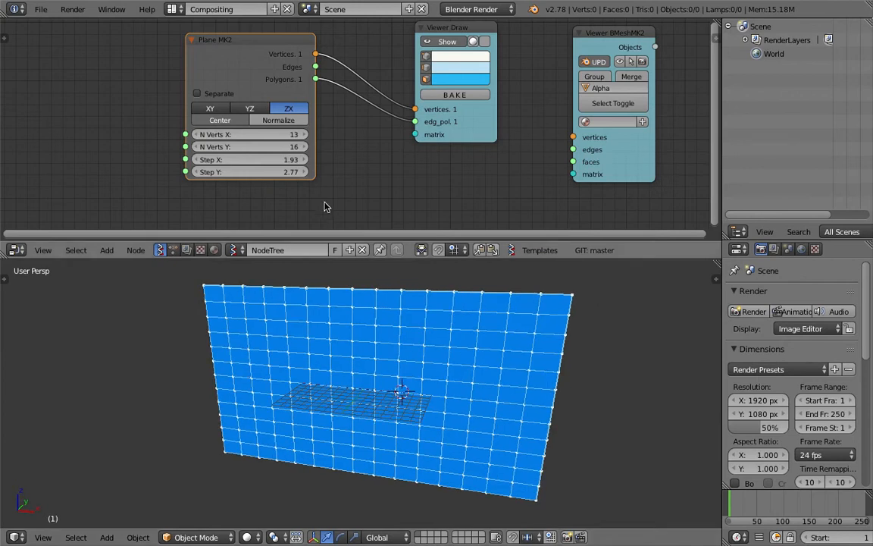
Toggle Plane MK2's Normalize option repeatedly to compare both results, leaving it enabled
click(267, 121)
click(277, 122)
click(289, 122)
click(289, 122)
click(289, 122)
Set the normalized plane's X size to 39.72 and Size Y to 71.80 on the Plane MK2 node
scroll(257, 137, up, 2)
drag(256, 135, 270, 137)
drag(173, 136, 288, 135)
key(Return)
mouse_move(408, 355)
middle_down()
mouse_move(398, 366)
mouse_move(410, 359)
middle_up()
drag(173, 135, 282, 134)
scroll(317, 332, down, 5)
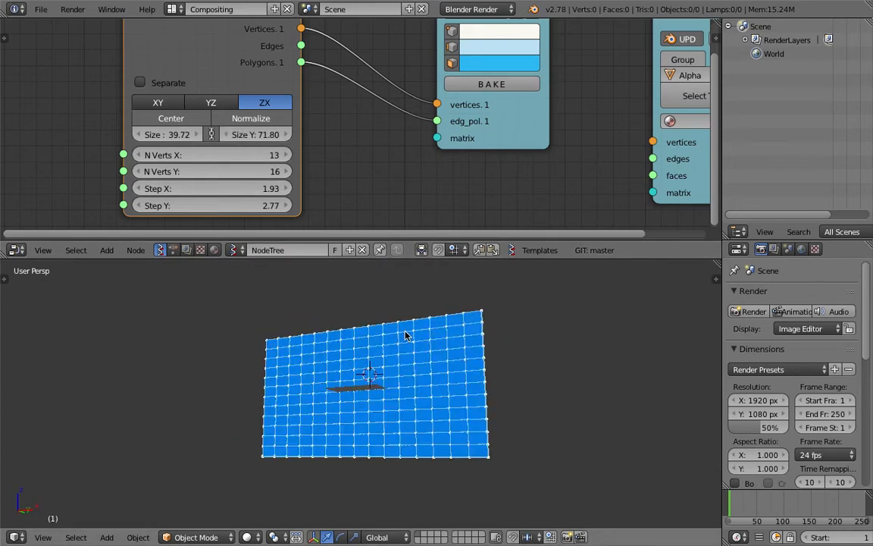
Preview the plane in the YZ orientation, and set the Plane MK2 orientation to XY
click(157, 102)
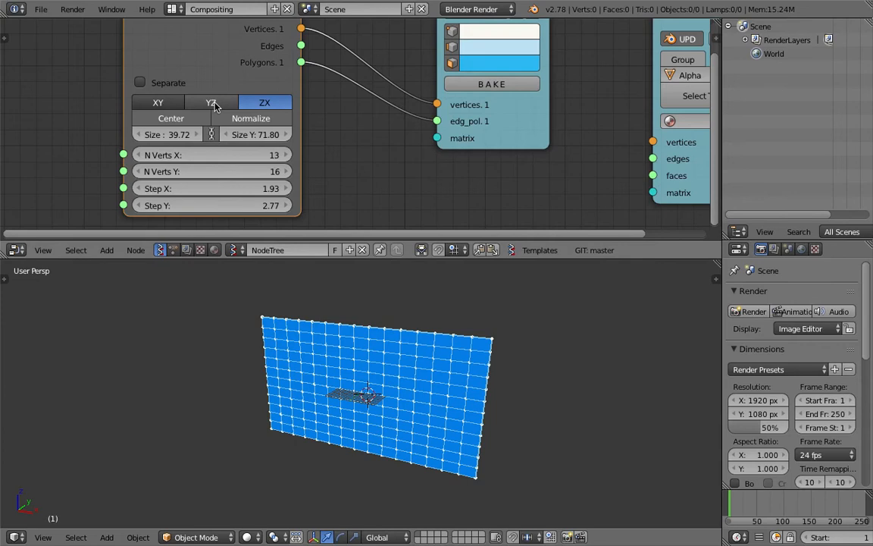
click(211, 102)
middle_drag(533, 403, 470, 379)
click(159, 103)
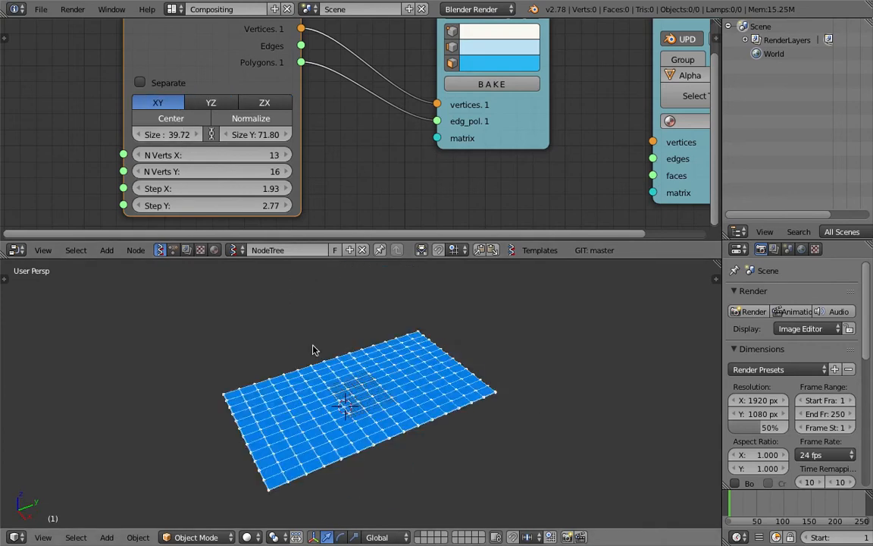
Switch Plane MK2 between the YZ and XY orientations to compare them, leaving XY active
middle_drag(317, 349, 348, 388)
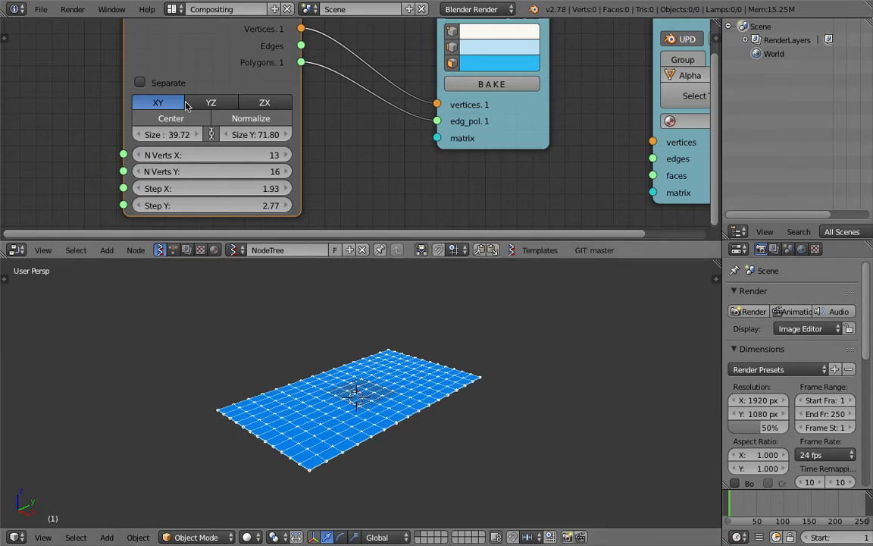
click(211, 102)
click(159, 102)
click(210, 102)
click(158, 102)
Enlarge the node editor area and delete the unconnected Viewer BMeshMK2 node
scroll(366, 172, down, 2)
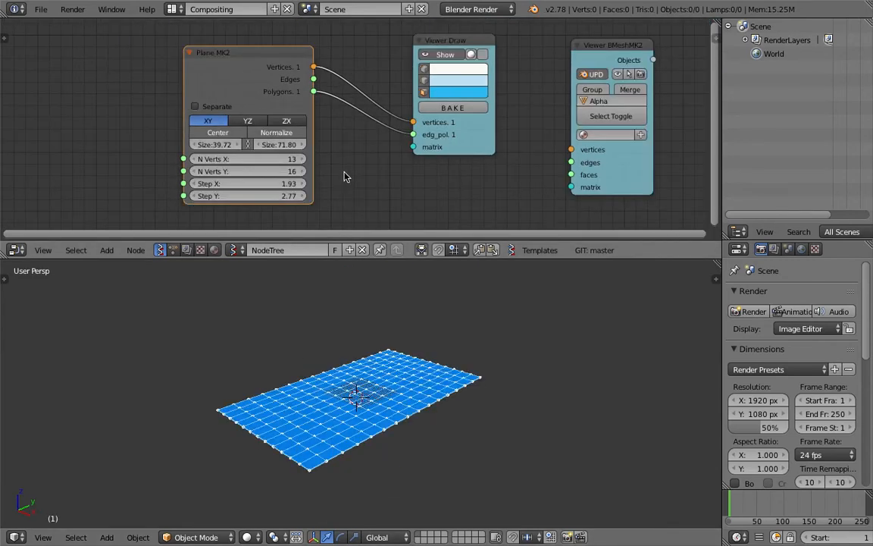
drag(395, 260, 395, 311)
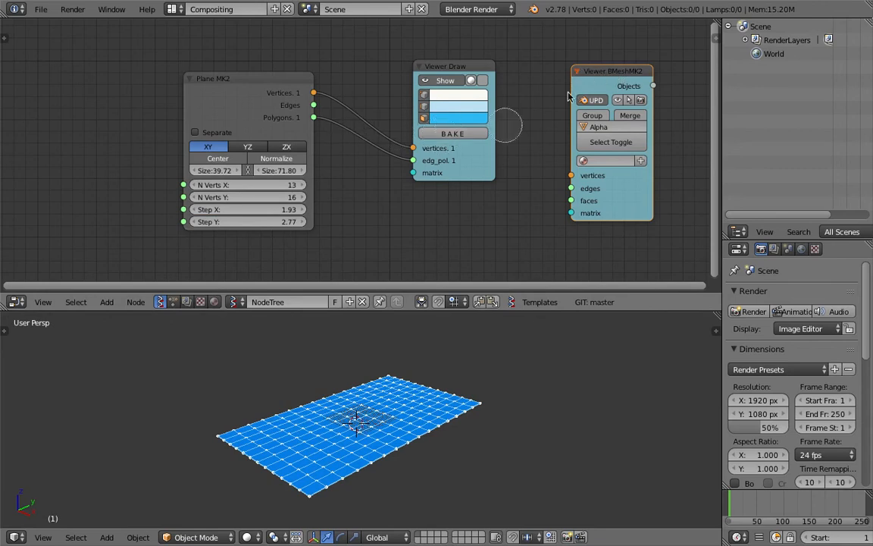
key(x)
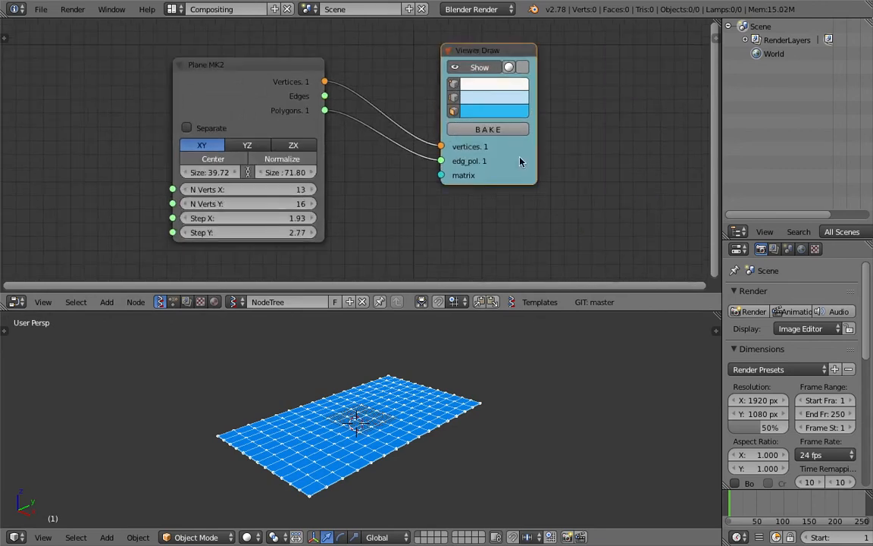
Toggle Plane MK2's Separate option several times to compare the displayed plane, leaving it disabled
scroll(319, 144, up, 2)
click(160, 129)
click(160, 129)
click(160, 129)
scroll(320, 159, down, 1)
scroll(319, 159, down, 1)
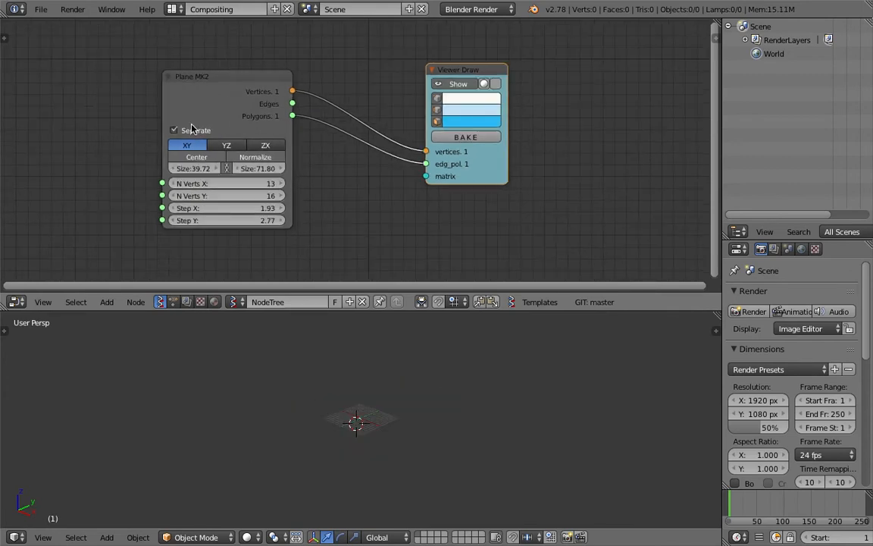
click(173, 130)
Add a Stethoscope MK2 node below Viewer Draw and feed it Plane MK2's Vertices output
drag(425, 150, 478, 126)
key(shift+a)
click(423, 188)
text(text)
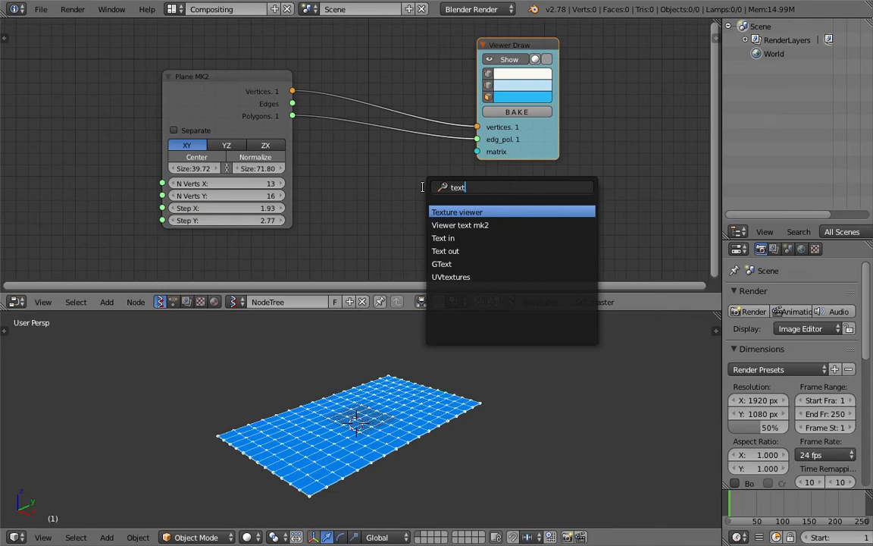
text(steth)
key(Return)
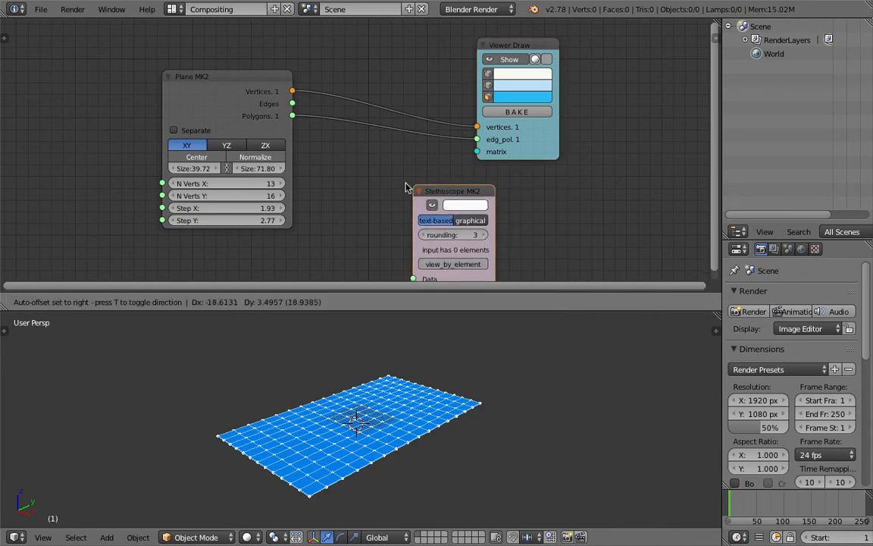
click(358, 160)
mouse_move(293, 92)
mouse_down()
mouse_move(342, 229)
mouse_move(365, 250)
mouse_up()
drag(524, 146, 542, 112)
scroll(522, 144, up, 2)
middle_drag(453, 145, 447, 135)
Compare Plane MK2's vertex data with Separate on and off, leave it off, and delete the Stethoscope MK2 node
click(154, 116)
click(155, 116)
click(156, 117)
click(156, 117)
click(157, 117)
click(157, 116)
click(157, 116)
click(189, 115)
click(189, 115)
click(190, 115)
click(159, 115)
click(159, 115)
click(411, 157)
key(x)
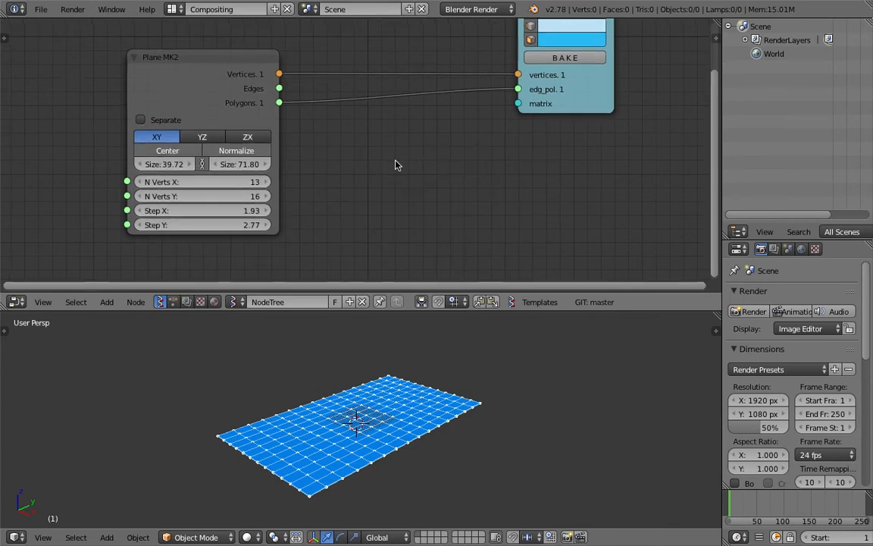
key(alt+space)
text(vie)
key(Down)
key(Down)
key(Down)
key(Down)
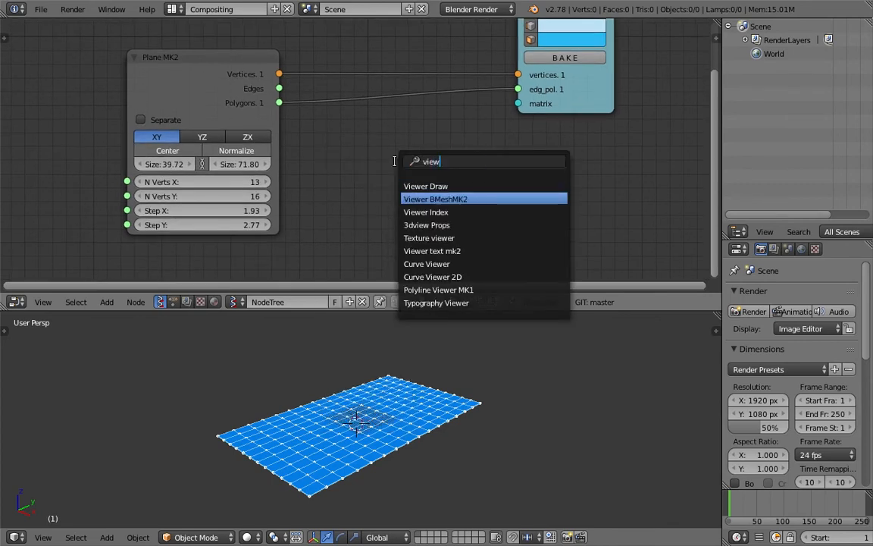
key(Return)
click(406, 166)
key(x)
Add a Viewer text mk2 node between Plane MK2 and Viewer Draw, below their links
key(shift+a)
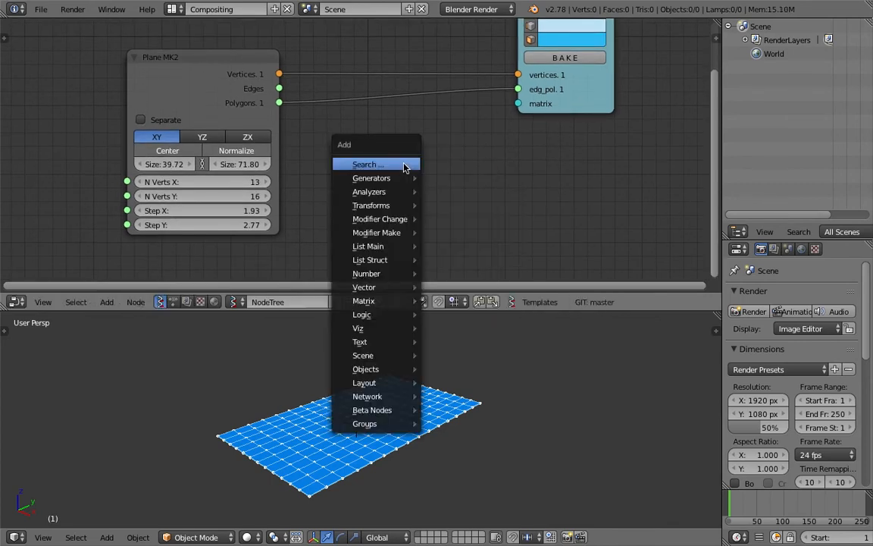
click(402, 164)
text(viewer)
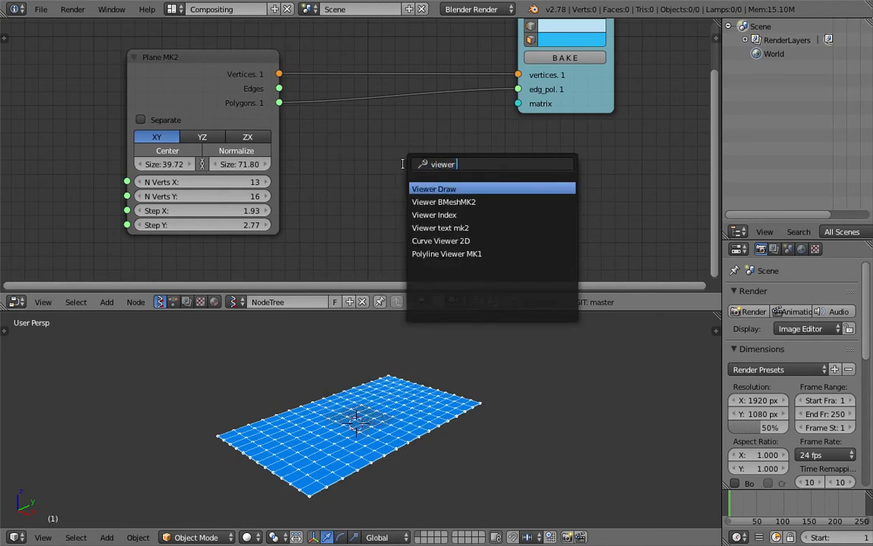
text( t)
key(Return)
click(381, 159)
Set both N Verts X and N Verts Y of Plane MK2 to 4
drag(212, 184, 212, 196)
key(Return)
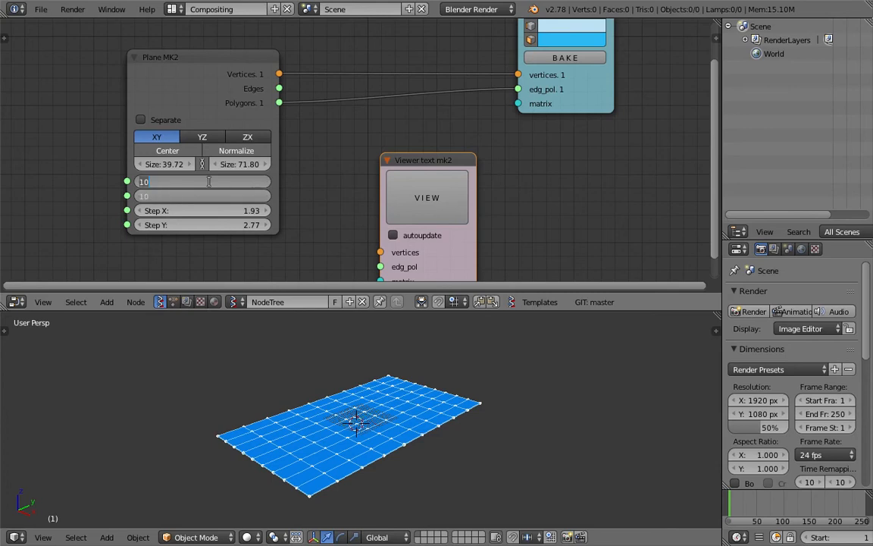
text(4)
key(Return)
middle_drag(300, 182, 302, 175)
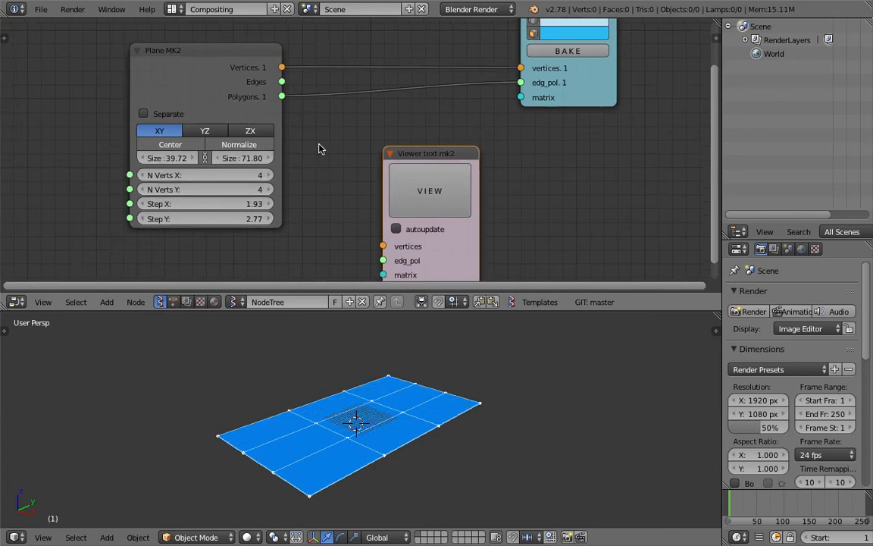
Connect Plane MK2's Vertices to Viewer text mk2, output its text view and enable autoupdate
scroll(321, 144, down, 1)
drag(424, 147, 424, 128)
drag(289, 70, 326, 113)
drag(381, 212, 381, 215)
click(426, 164)
click(394, 200)
Split the node editor into two side-by-side areas and frame the Sverchok_viewer text in the second one
scroll(618, 73, down, 1)
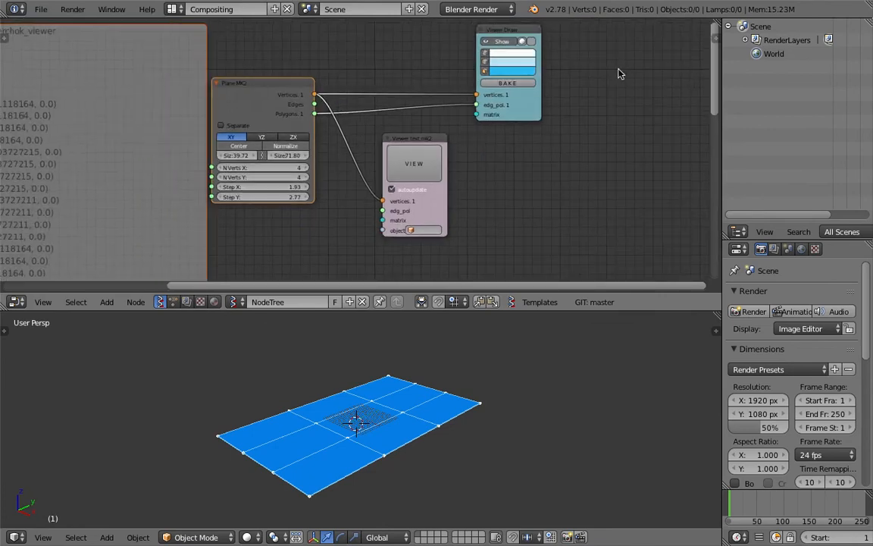
drag(717, 23, 567, 21)
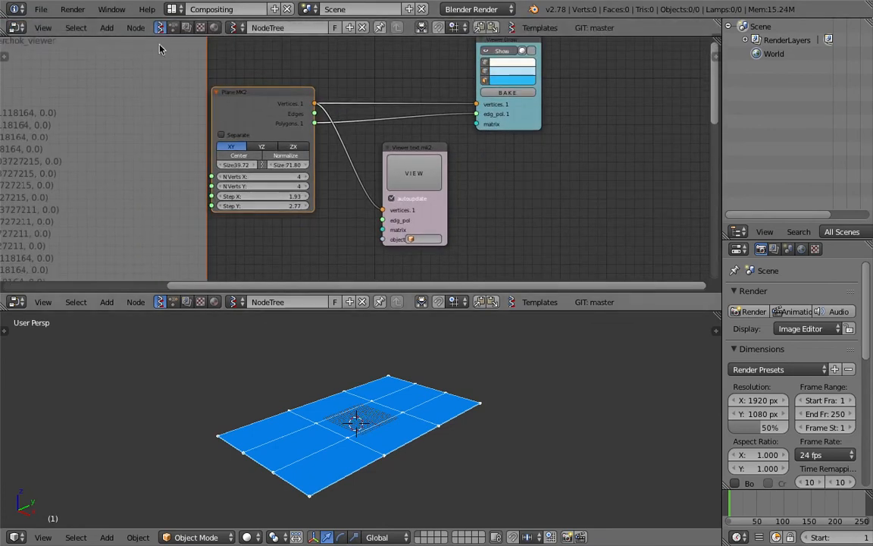
drag(6, 31, 624, 50)
drag(715, 23, 357, 122)
middle_drag(462, 196, 492, 207)
scroll(485, 127, up, 1)
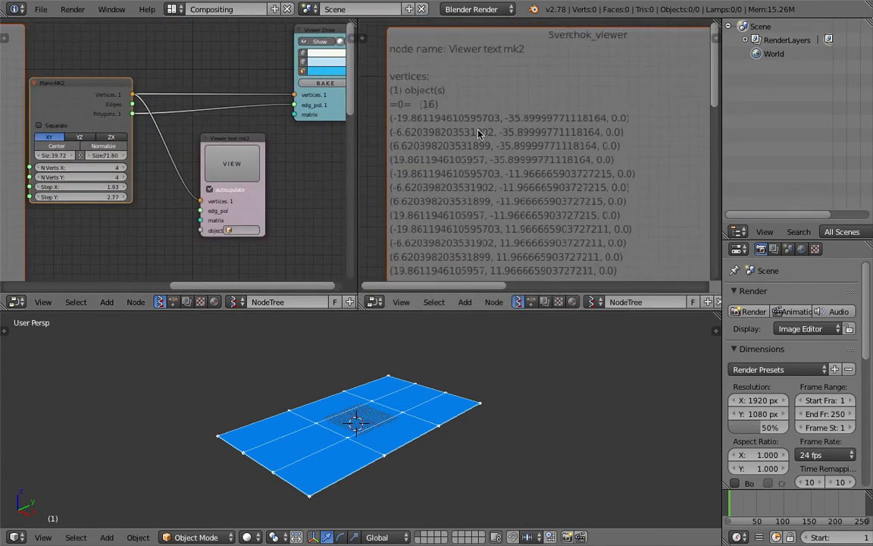
Toggle Plane MK2's Separate option repeatedly to compare how the listed vertices are grouped, leaving it enabled
middle_drag(144, 135, 167, 137)
click(88, 128)
click(87, 128)
click(87, 129)
click(85, 128)
click(85, 128)
click(86, 128)
click(86, 128)
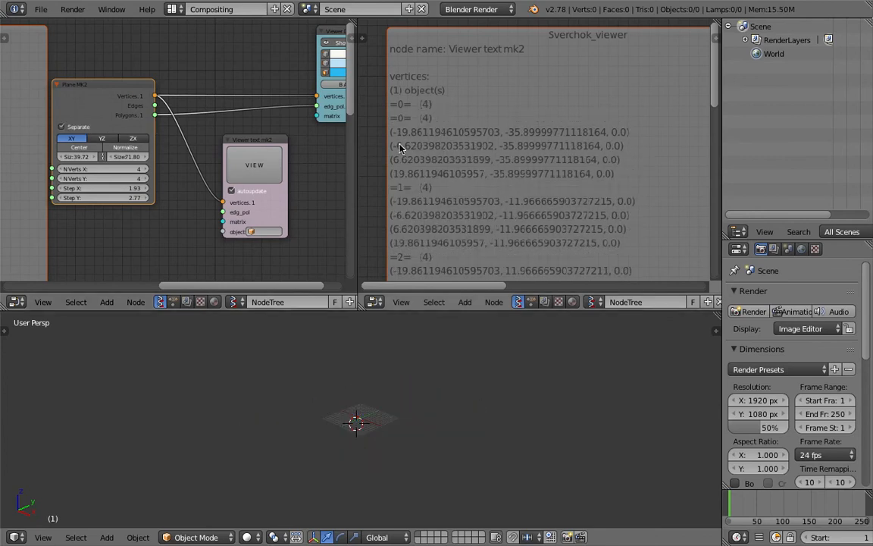
click(85, 127)
click(85, 127)
click(86, 127)
click(86, 127)
Merge the two node editor areas back into one and add a UV Connection node beside Viewer text mk2
drag(354, 23, 537, 66)
middle_drag(378, 90, 278, 101)
drag(444, 122, 491, 95)
key(space)
text(uv)
key(Return)
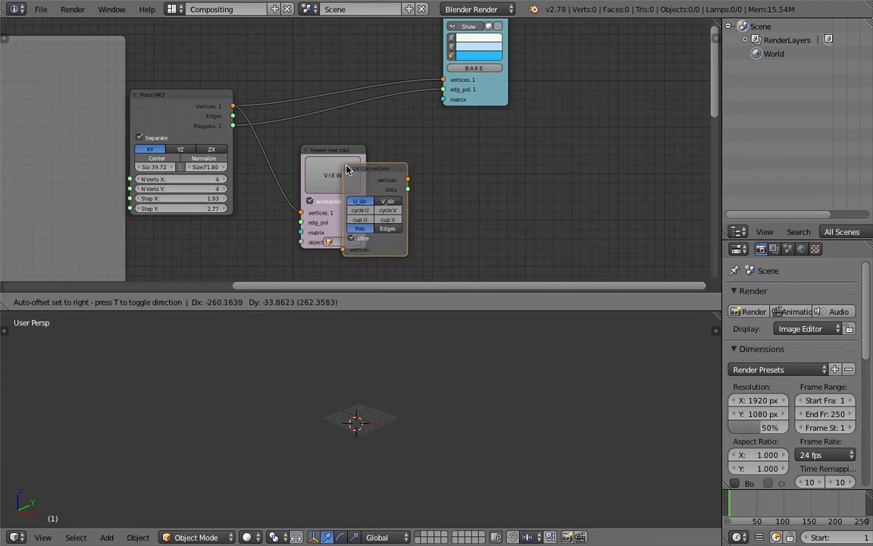
click(391, 137)
scroll(347, 155, up, 1)
mouse_move(346, 155)
middle_down()
mouse_move(340, 195)
mouse_move(352, 158)
middle_up()
scroll(353, 156, up, 1)
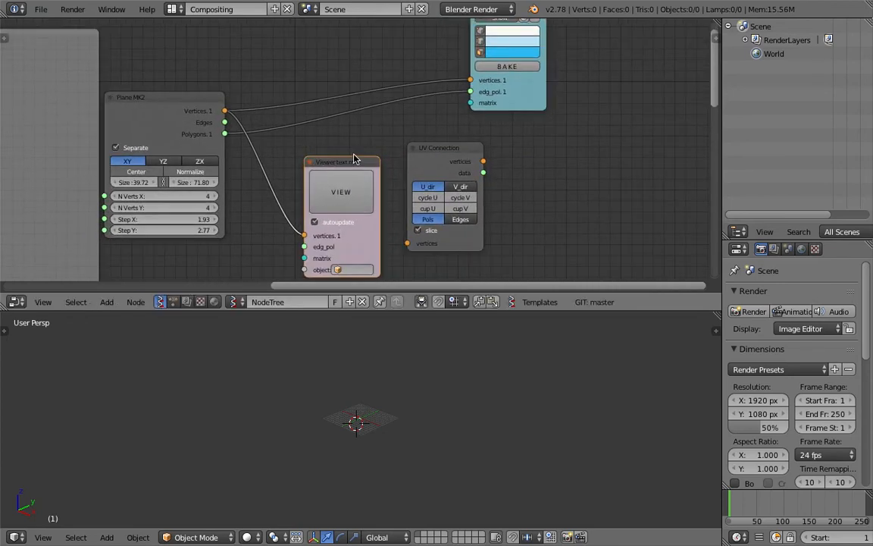
Replace Viewer text mk2 with UV Connection, linking Plane MK2's Vertices into it and its vertices and data outputs to Viewer Draw
key(x)
drag(225, 110, 345, 202)
drag(406, 243, 407, 243)
mouse_move(436, 149)
mouse_down()
mouse_move(363, 146)
mouse_move(470, 81)
mouse_up()
drag(540, 107, 582, 133)
drag(410, 170, 513, 118)
drag(389, 144, 395, 92)
Examine the UV-connected lines and toggle Plane MK2's Separate option to compare results, leaving it enabled
middle_drag(386, 416, 297, 253)
middle_drag(296, 163, 305, 159)
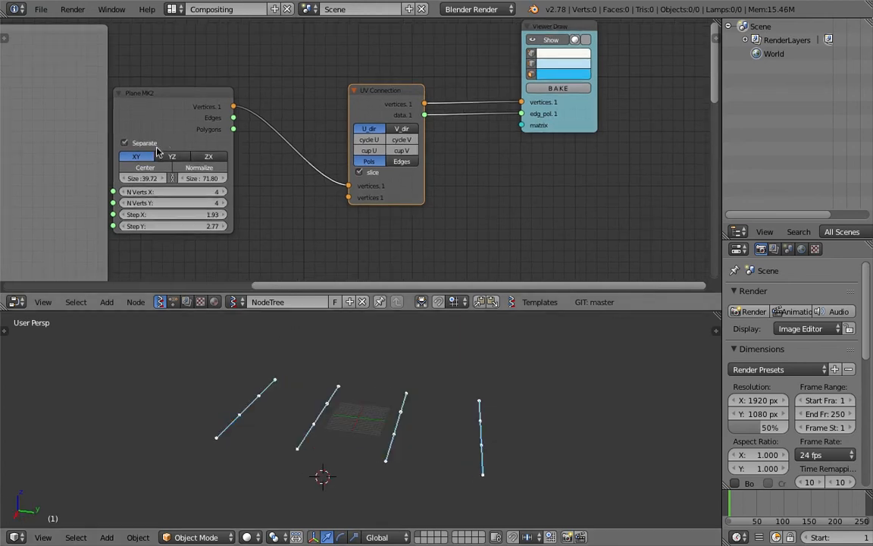
middle_drag(333, 424, 291, 429)
middle_drag(430, 429, 379, 441)
click(152, 143)
click(141, 143)
click(143, 143)
click(152, 144)
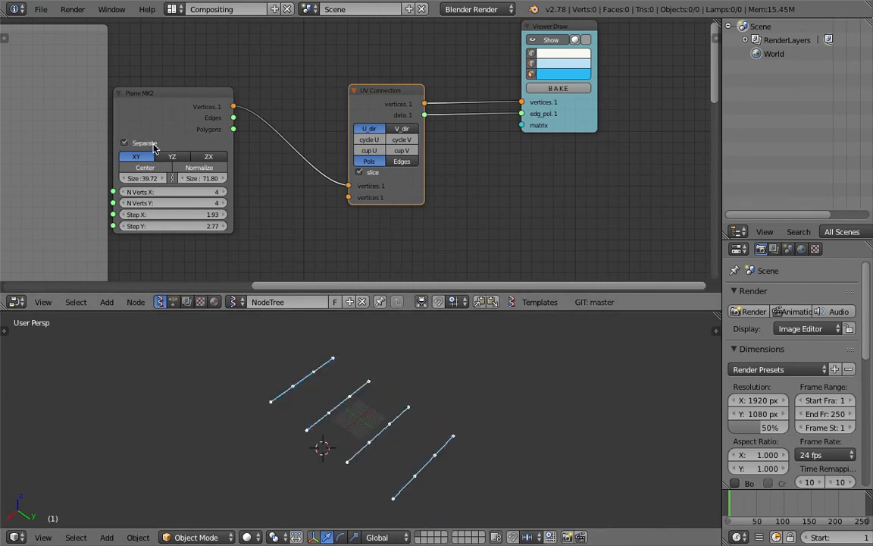
Compare UV Connection's slice, cycle and direction options, leaving slice enabled with U_dir and Edges selected
click(371, 173)
click(362, 174)
click(362, 174)
click(363, 174)
click(400, 144)
click(390, 142)
click(395, 129)
click(371, 131)
click(396, 130)
click(372, 130)
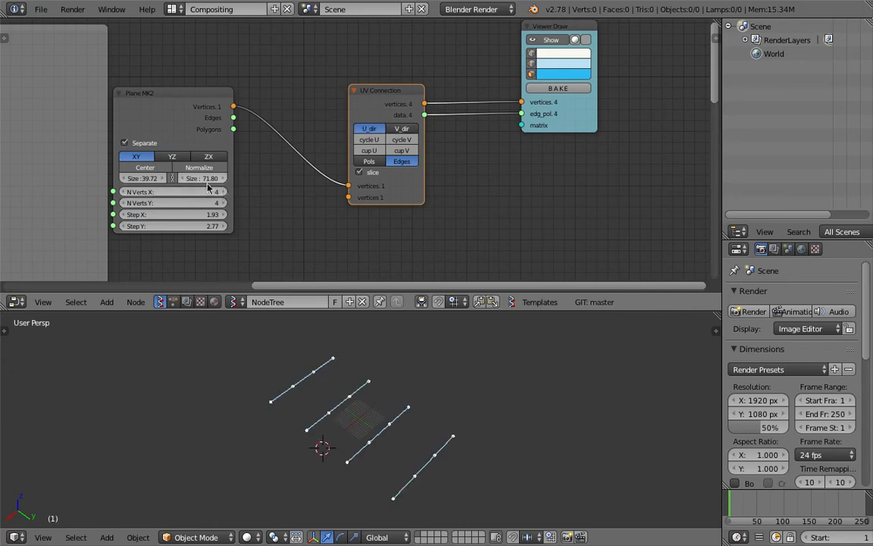
Set Plane MK2's N Verts X to 8 and N Verts Y to 10, and switch UV Connection to V_dir
mouse_move(210, 202)
mouse_down()
mouse_move(228, 202)
mouse_move(220, 202)
mouse_up()
mouse_move(402, 370)
middle_down()
mouse_move(334, 380)
mouse_move(354, 371)
middle_up()
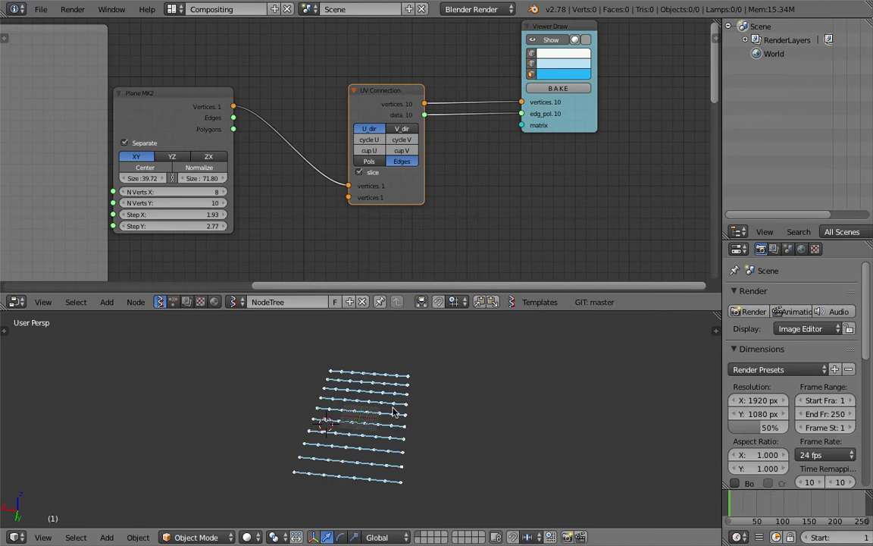
click(379, 161)
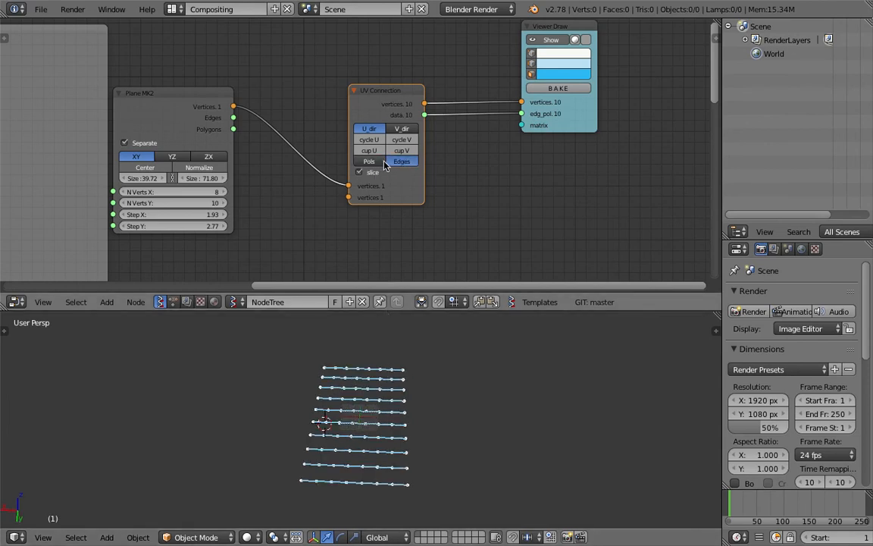
click(401, 129)
mouse_move(379, 91)
mouse_down()
mouse_move(359, 99)
mouse_move(382, 88)
mouse_up()
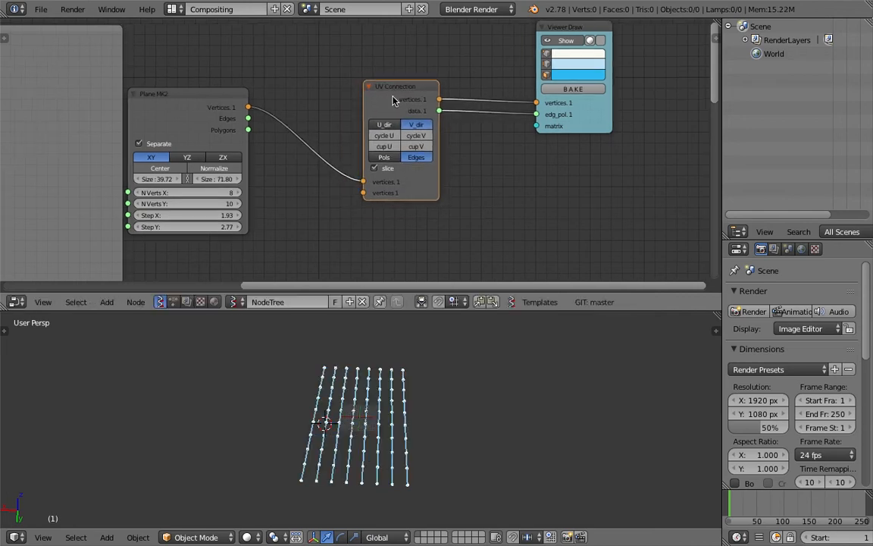
Delete the UV Connection node and link Plane MK2's Vertices and Polygons directly to Viewer Draw's vertices and edg_pol
key(x)
drag(249, 107, 546, 104)
drag(249, 129, 537, 115)
Disable Separate on Plane MK2 and set its orientation to ZX
mouse_move(188, 144)
mouse_down()
mouse_move(234, 130)
mouse_move(270, 104)
mouse_up()
click(213, 132)
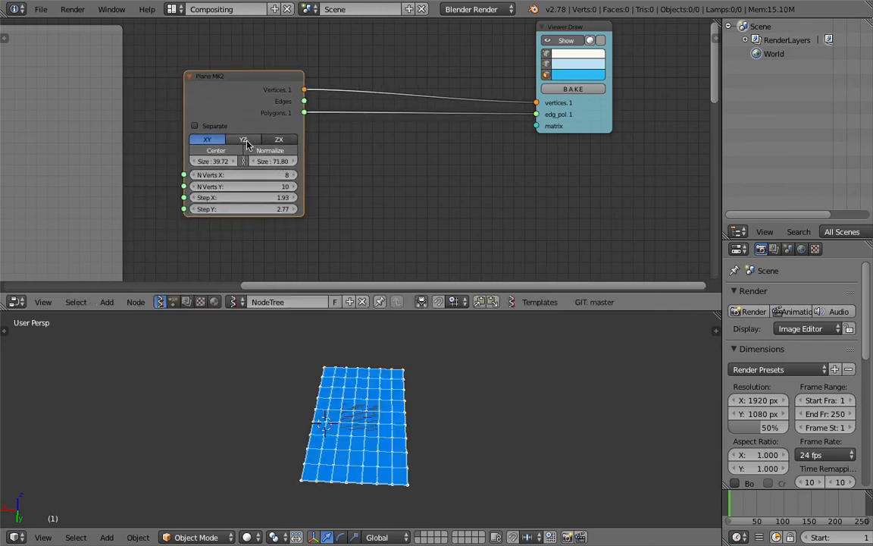
click(244, 139)
click(278, 139)
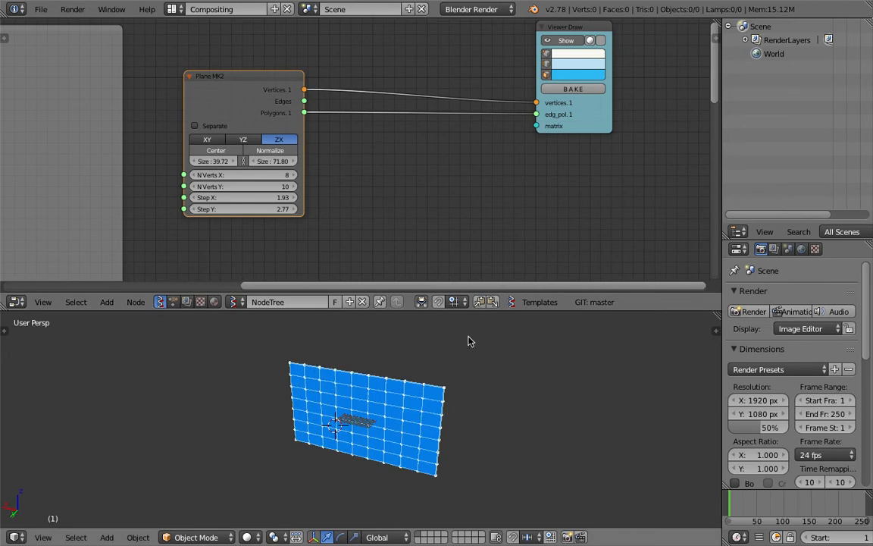
Add a Polygon Boom node between Plane MK2 and Viewer Draw
drag(595, 111, 617, 119)
key(shift+a)
click(445, 148)
text(poly)
key(Down)
key(Down)
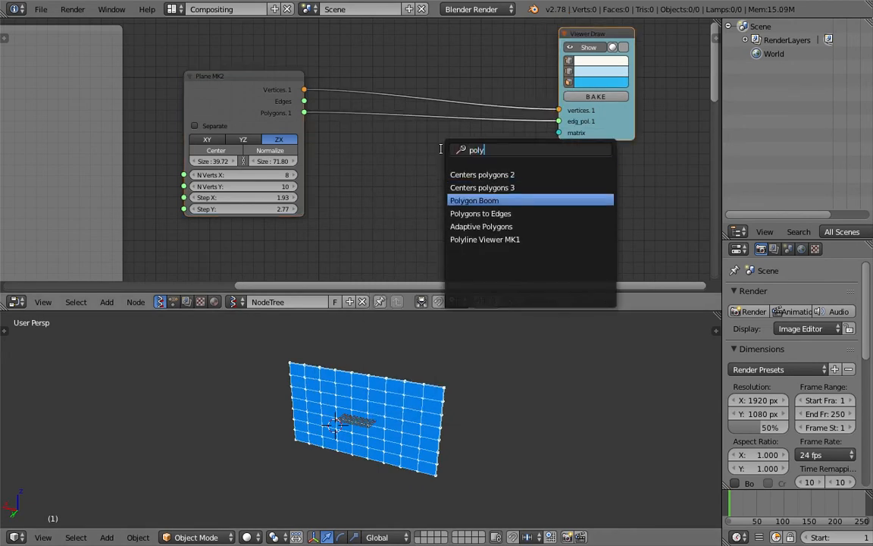
key(Return)
click(397, 132)
Route Plane MK2's Vertices and Polygons through Polygon Boom and connect its vertices and edg_pol outputs to Viewer Draw
drag(304, 90, 317, 106)
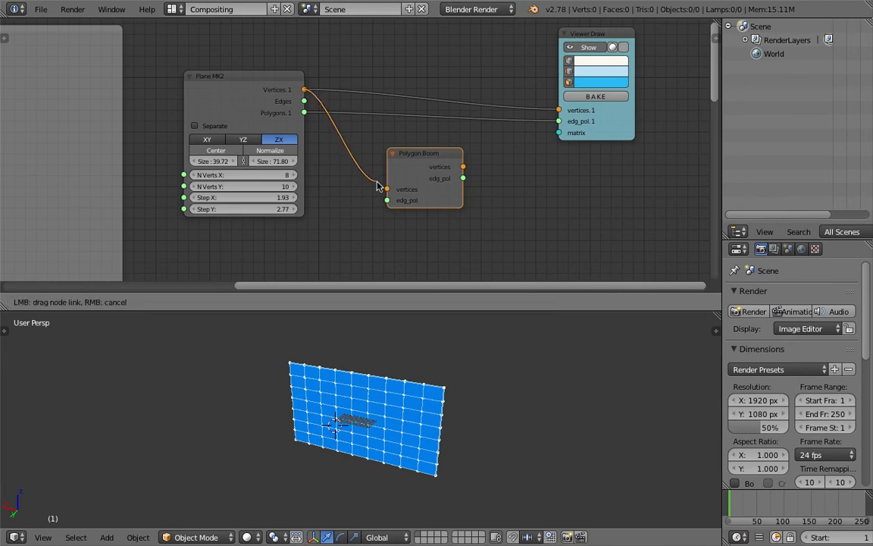
drag(377, 186, 379, 186)
drag(304, 89, 387, 188)
drag(305, 113, 354, 165)
drag(385, 199, 386, 200)
mouse_move(463, 167)
mouse_down()
mouse_move(558, 110)
mouse_move(535, 151)
mouse_move(565, 124)
mouse_up()
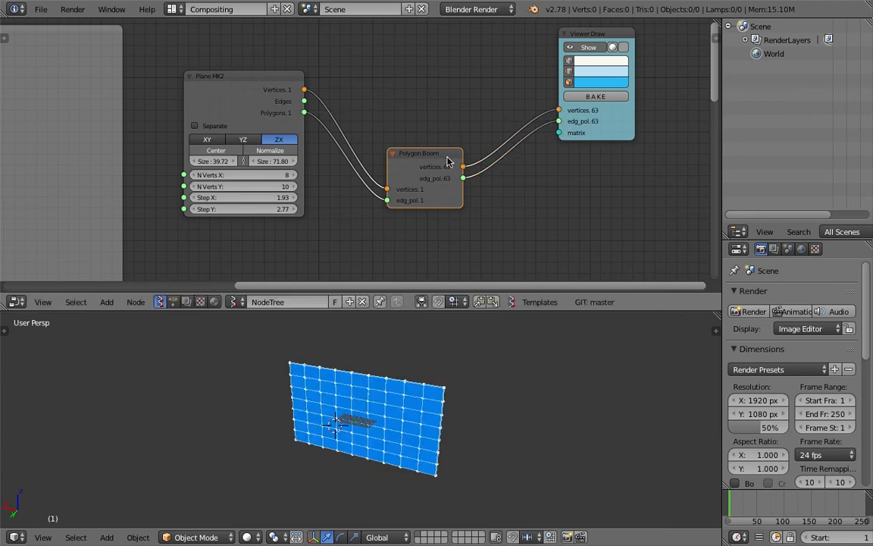
Align Polygon Boom with its neighbouring nodes and set Plane MK2's N Verts X and N Verts Y to 4
drag(424, 163, 426, 119)
scroll(340, 157, up, 2)
click(249, 180)
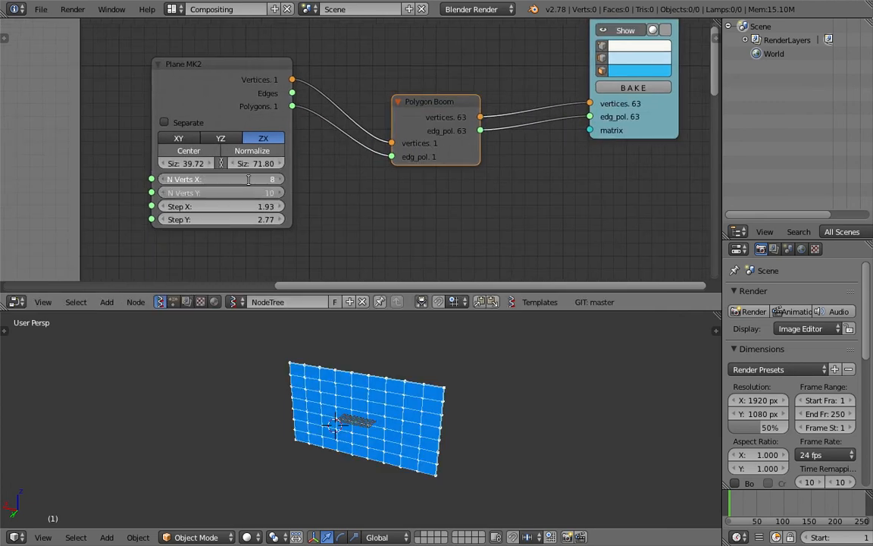
text(4)
key(Return)
Move Viewer Draw closer to Polygon Boom and examine the object counts on its outputs against the displayed plane
scroll(405, 348, up, 2)
key(g)
click(326, 36)
mouse_move(595, 121)
mouse_down()
mouse_move(481, 130)
mouse_move(480, 152)
mouse_up()
scroll(479, 152, up, 2)
scroll(480, 152, up, 3)
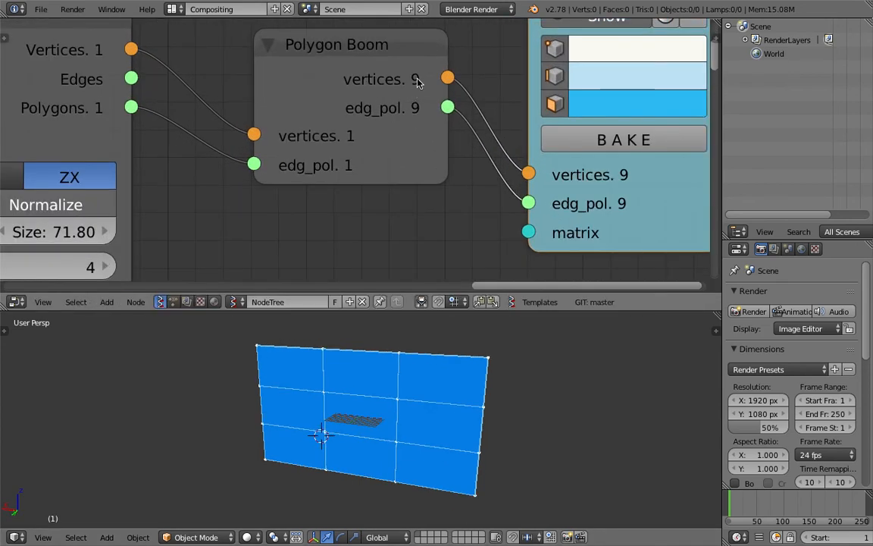
scroll(331, 401, down, 3)
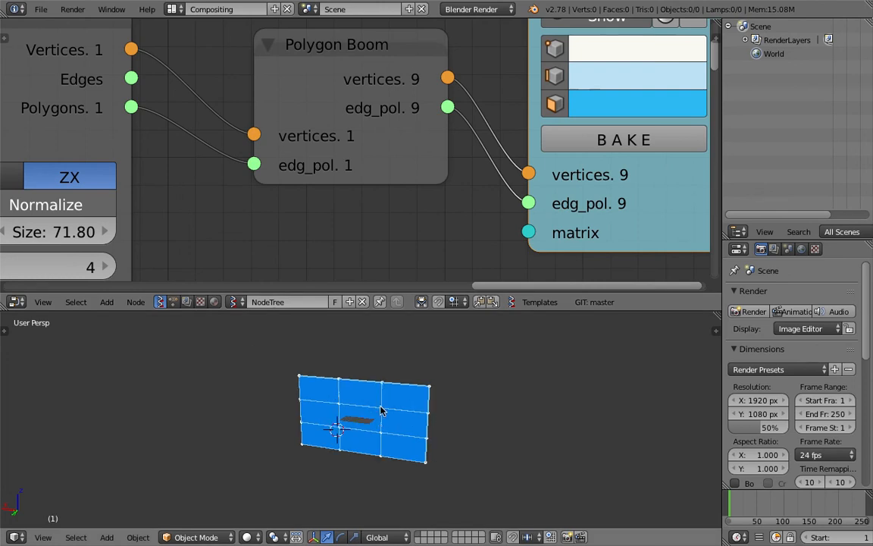
middle_drag(339, 442, 384, 438)
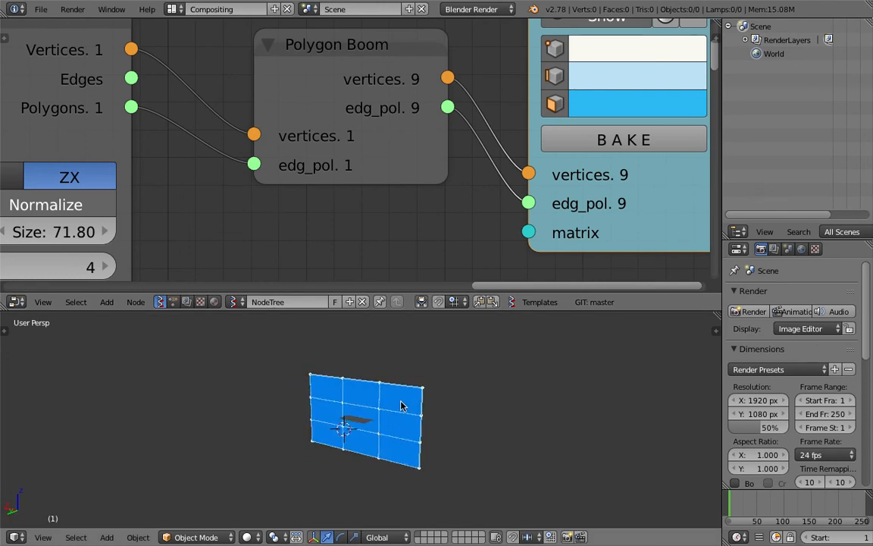
scroll(388, 234, down, 5)
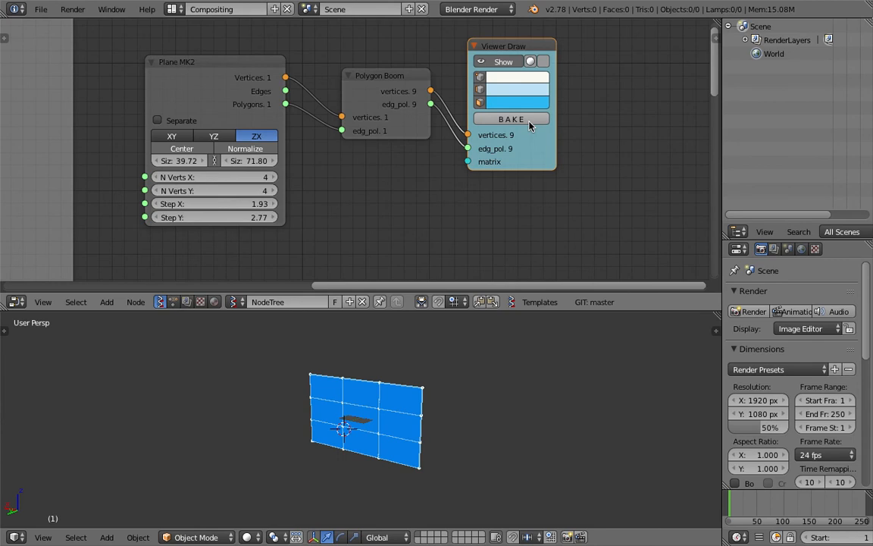
Bake the displayed polygons into mesh objects and spread the baked pieces outward around the plane
click(529, 121)
right_drag(395, 402, 466, 383)
right_drag(369, 390, 376, 321)
right_drag(330, 388, 281, 354)
right_drag(410, 422, 481, 436)
right_drag(341, 417, 350, 494)
right_drag(368, 447, 375, 503)
right_drag(407, 460, 443, 514)
right_drag(329, 442, 275, 464)
middle_drag(444, 353, 475, 356)
Select and delete all the baked polygon objects
key(a)
key(a)
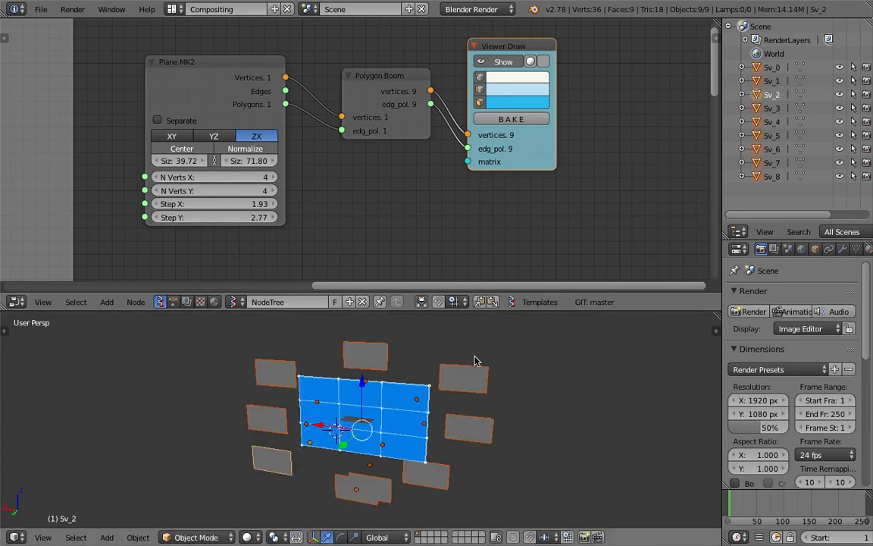
key(x)
click(427, 327)
Widen the gaps between Plane MK2, Polygon Boom and Viewer Draw to make room for another node
scroll(401, 122, up, 2)
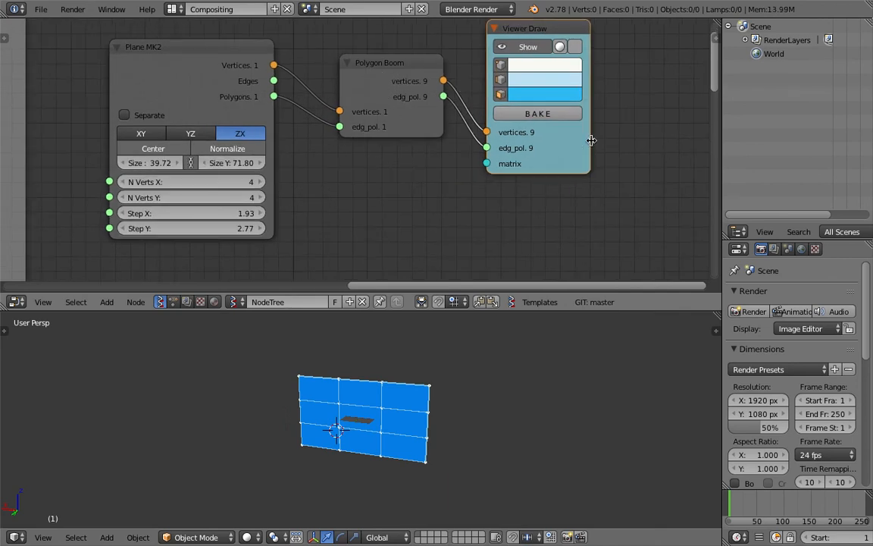
right_drag(591, 140, 629, 140)
right_drag(403, 81, 382, 114)
right_drag(262, 62, 208, 74)
right_drag(373, 98, 351, 99)
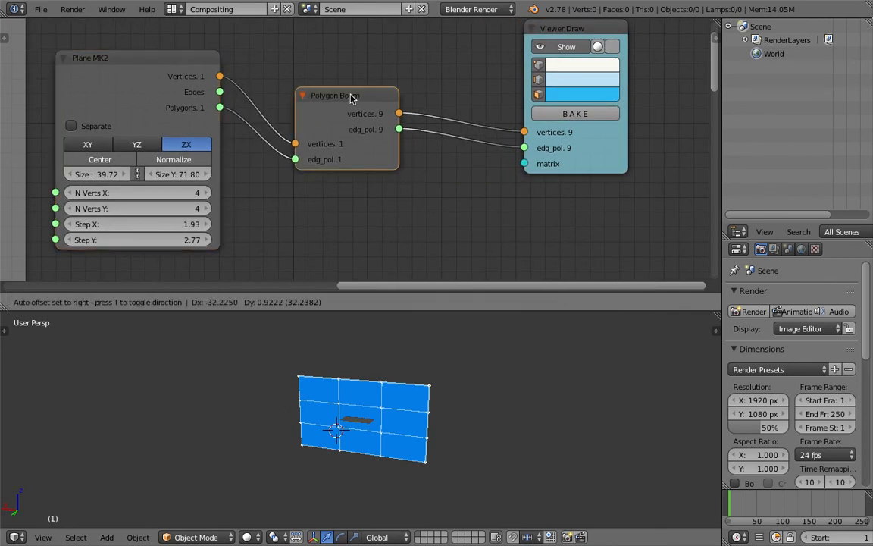
Save the Blender file on the Desktop as plane_explore_001
key(ctrl+s)
click(829, 60)
key(ctrl+s)
click(398, 61)
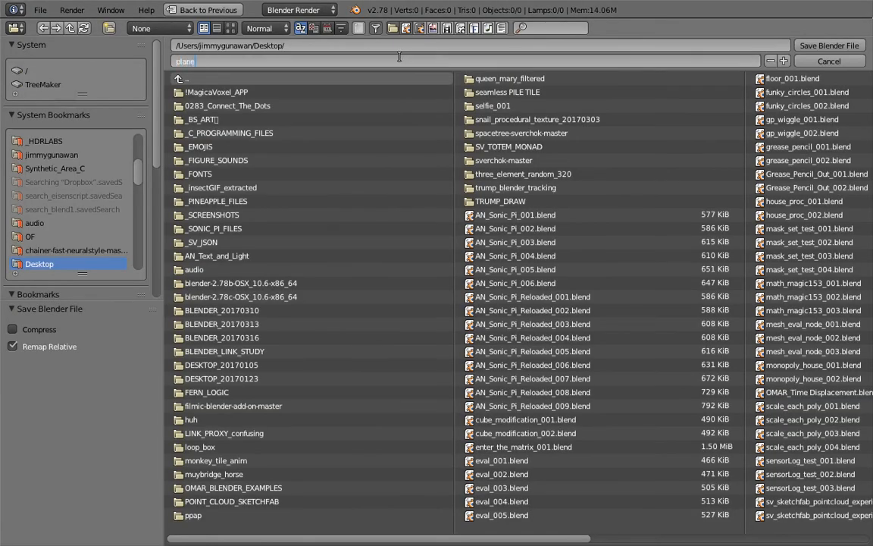
text(plane_explore_001)
key(Return)
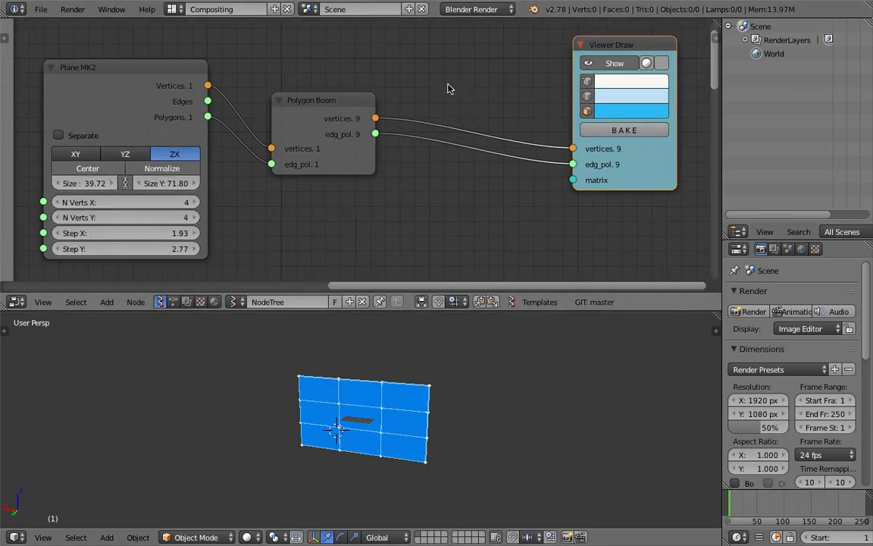
Add a Scale node and place it between Polygon Boom and Viewer Draw
key(alt+space)
text(scale)
key(Return)
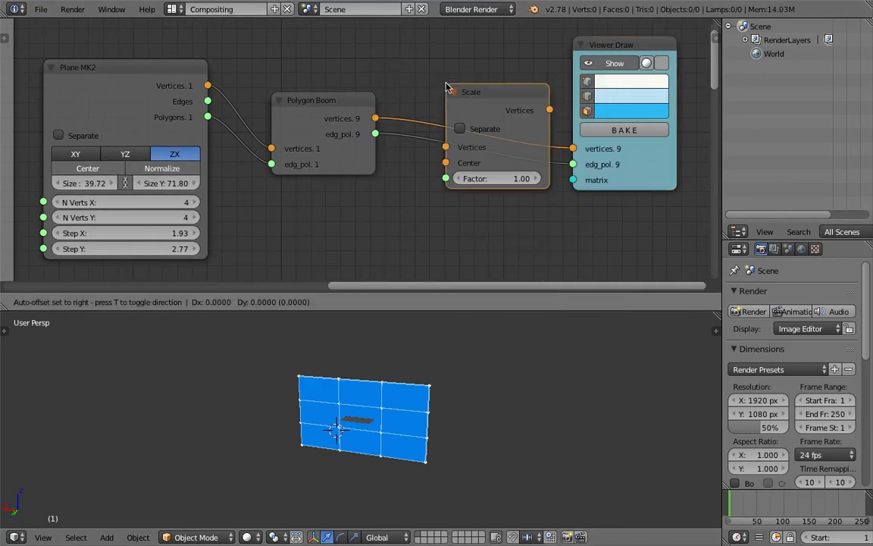
click(444, 287)
middle_drag(435, 154, 417, 183)
scroll(384, 179, down, 1)
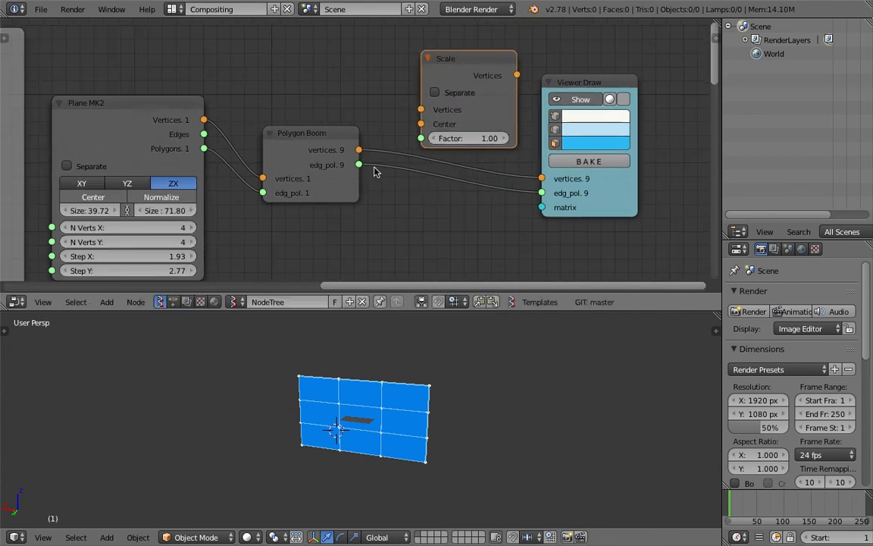
Space out Polygon Boom and Viewer Draw and route Polygon Boom's vertices through Scale into Viewer Draw
drag(338, 136, 308, 141)
drag(581, 89, 610, 95)
drag(284, 145, 439, 111)
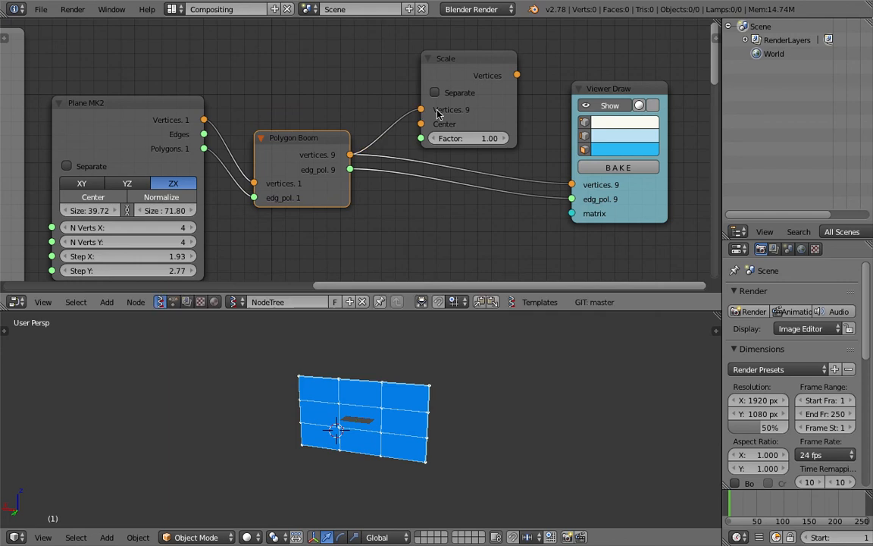
drag(517, 75, 529, 91)
drag(581, 188, 579, 186)
Turn on Separate in Scale with a Factor of 1.42, and shift Scale and Viewer Draw farther from Polygon Boom
drag(468, 138, 519, 141)
click(464, 94)
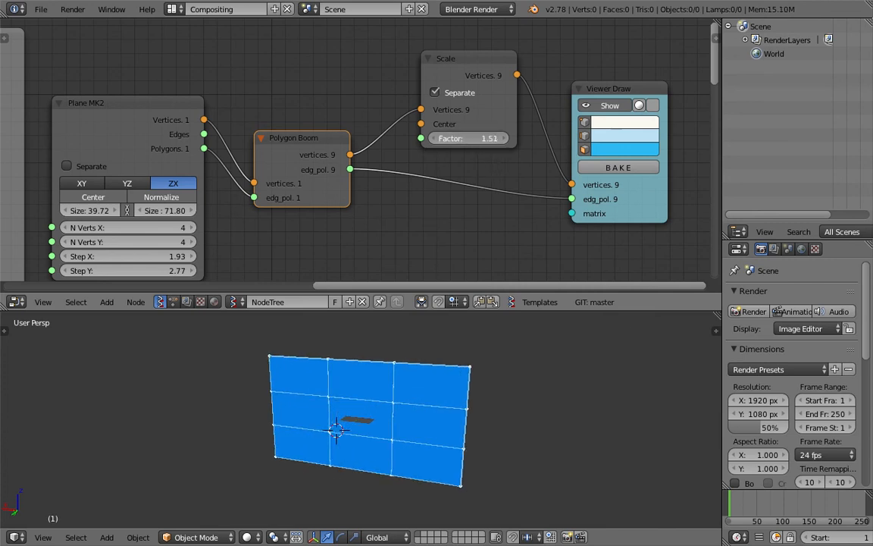
drag(468, 70, 500, 63)
drag(607, 92, 640, 91)
drag(326, 98, 332, 122)
Add a Centers polygons 3 node above Polygon Boom
key(shift+a)
click(334, 90)
text(centers)
key(Down)
key(Return)
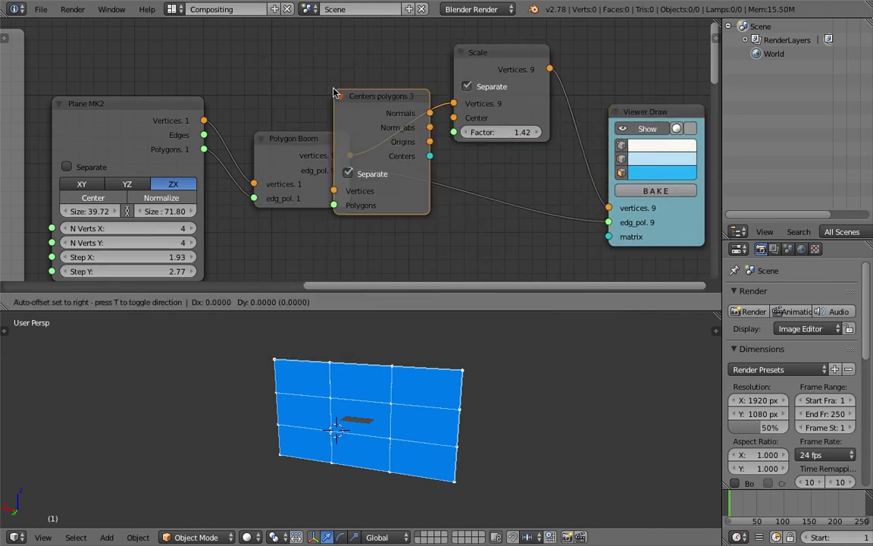
click(308, 246)
middle_drag(347, 244, 349, 292)
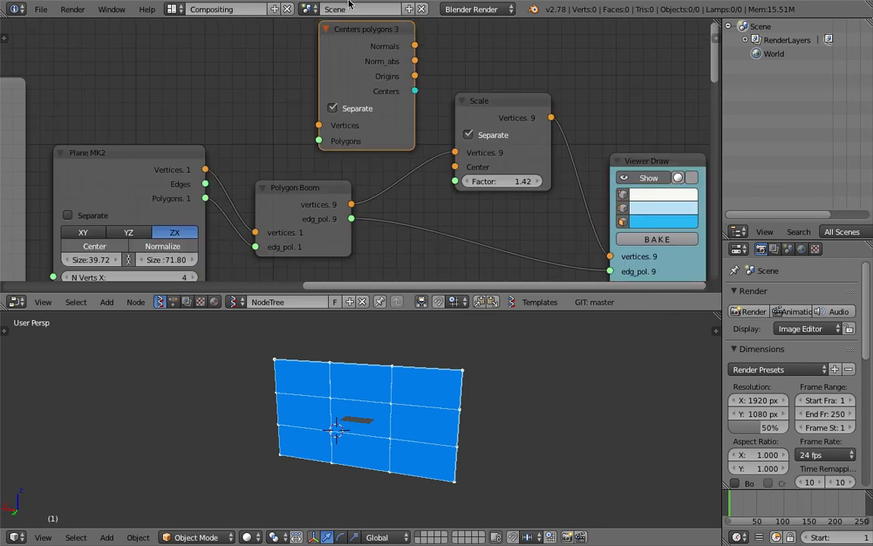
Feed Polygon Boom's vertices and polygons into Centers polygons, link Origins to Scale's Center, and set Scale's Factor to 0.64
drag(351, 204, 341, 142)
drag(415, 75, 456, 166)
drag(532, 181, 489, 181)
Toggle Separate on the Centers polygons node off and on to compare its effect on the scaled polygons
click(353, 112)
click(354, 112)
click(353, 112)
click(354, 112)
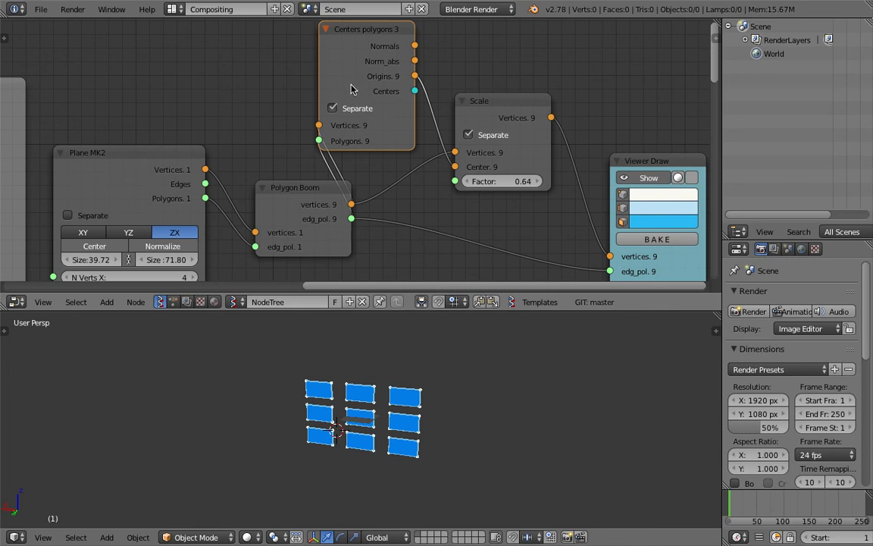
scroll(351, 89, up, 1)
click(362, 100)
click(363, 100)
Rearrange Centers polygons, Scale and Viewer Draw with wider spacing so the connections are readable
scroll(482, 185, down, 5)
middle_drag(485, 186, 436, 165)
click(577, 137)
drag(577, 133, 621, 126)
drag(419, 97, 474, 80)
middle_drag(315, 77, 343, 104)
click(340, 117)
click(340, 118)
drag(345, 89, 386, 90)
middle_drag(509, 223, 459, 203)
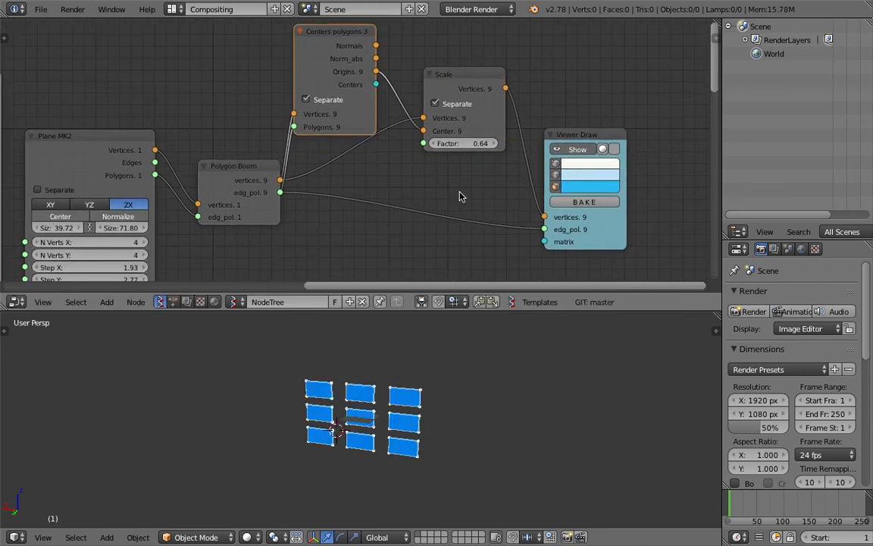
Set Plane MK2's N Verts X to 8
mouse_move(436, 339)
middle_down()
mouse_move(412, 335)
mouse_move(428, 337)
middle_up()
middle_drag(205, 220, 282, 170)
click(220, 195)
click(219, 194)
click(220, 195)
click(219, 195)
click(229, 215)
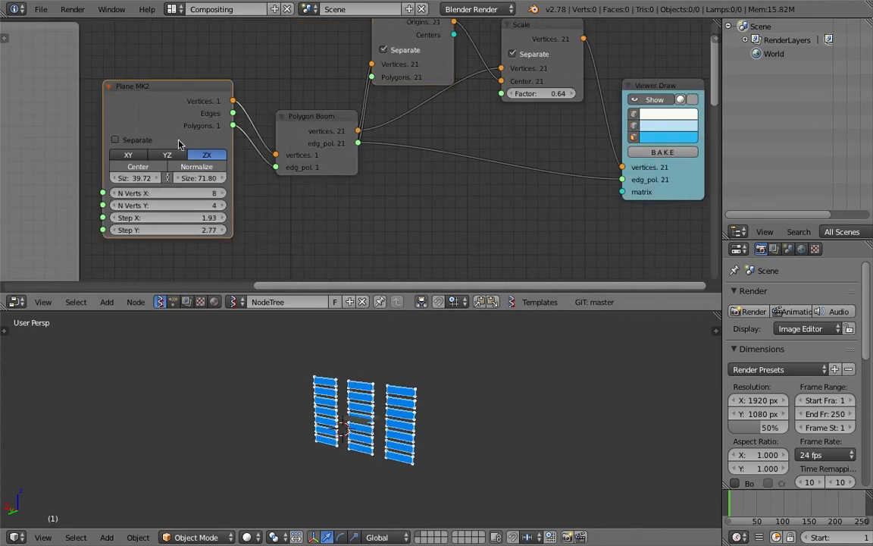
Look through the Generators category of nodes that can be added
drag(152, 95, 156, 100)
scroll(177, 108, down, 2)
middle_drag(168, 95, 209, 91)
middle_drag(386, 157, 365, 143)
key(shift+a)
mouse_move(381, 152)
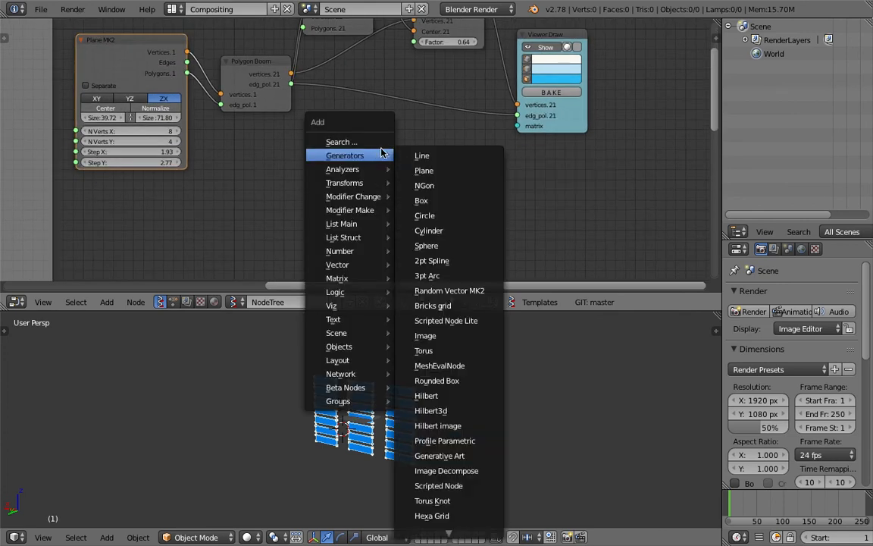
scroll(304, 162, down, 1)
middle_drag(322, 176, 335, 183)
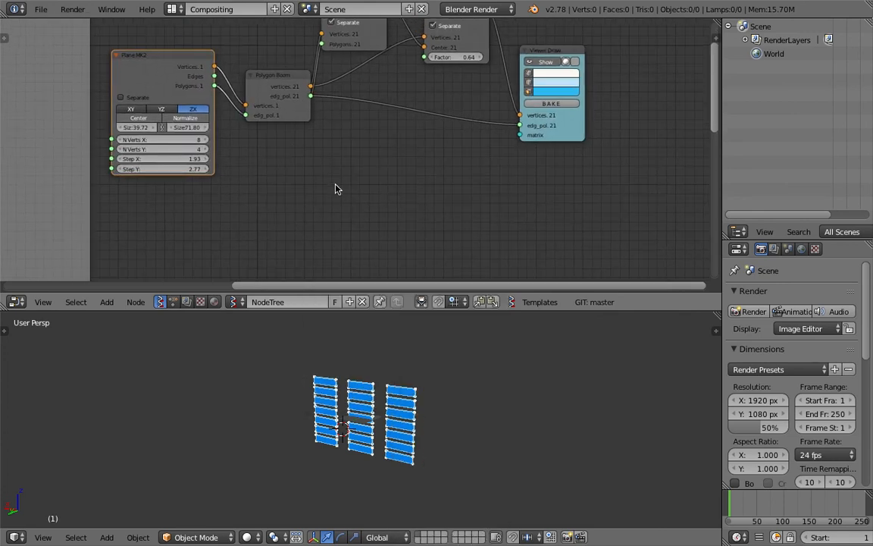
Save the current Blender file over the existing one
middle_drag(352, 318, 379, 345)
key(ctrl+s)
click(384, 354)
Review the Generators node list again, down to entries such as Hilbert image and Profile Parametric
middle_drag(349, 168, 341, 201)
scroll(355, 194, down, 1)
middle_drag(283, 170, 287, 188)
middle_drag(345, 182, 366, 116)
key(shift+a)
mouse_move(360, 136)
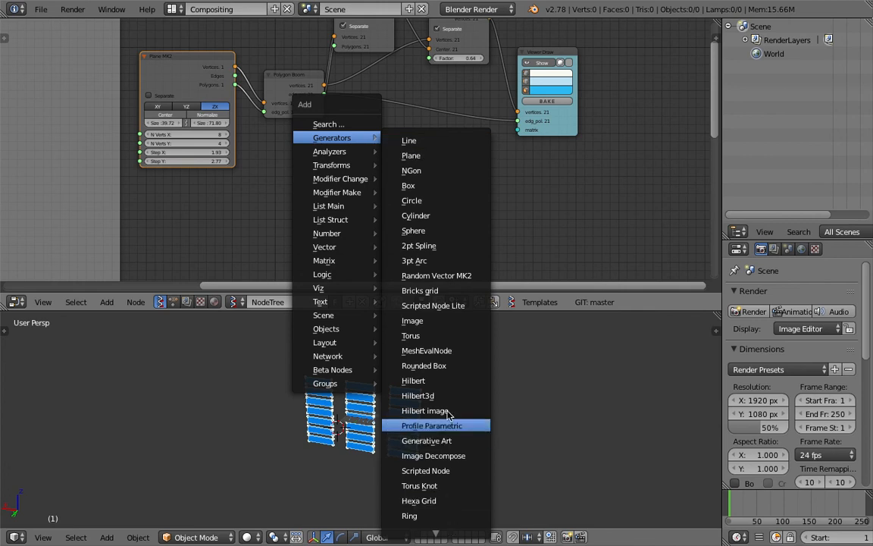
middle_drag(467, 402, 464, 383)
Enlarge Plane MK2's linked sizes to 52.81 and 95.45
middle_drag(457, 151, 495, 200)
scroll(423, 176, up, 2)
middle_drag(385, 247, 363, 235)
middle_drag(228, 184, 407, 195)
drag(363, 176, 448, 177)
Show the node editor's sidebar and examine Plane MK2's properties and help options
middle_drag(579, 84, 371, 86)
click(717, 37)
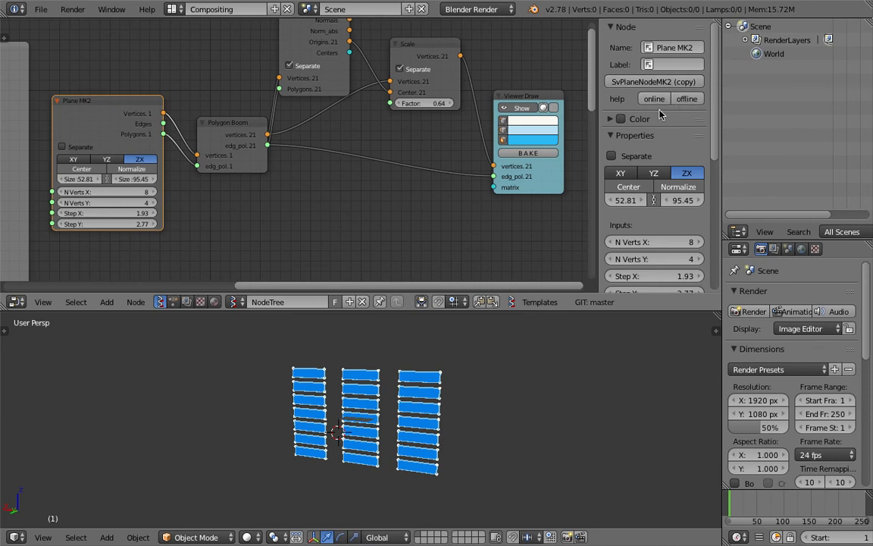
scroll(510, 114, down, 3)
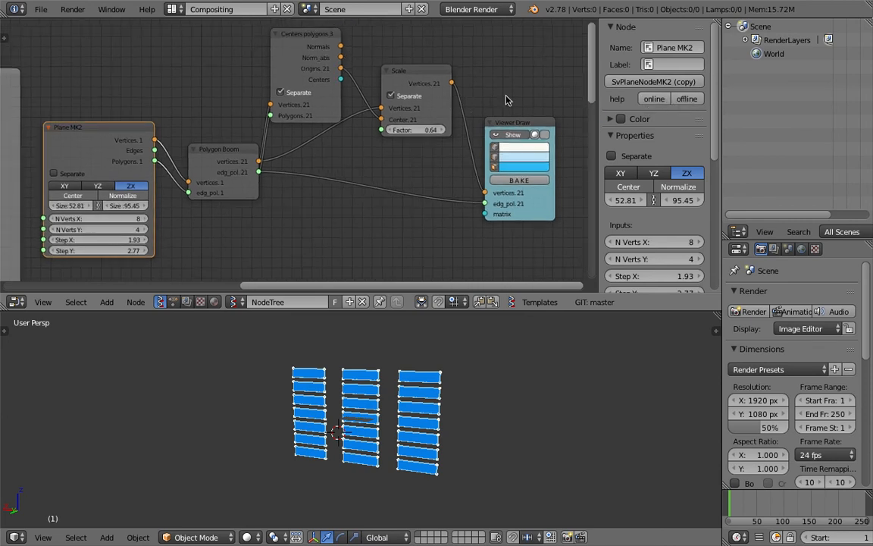
mouse_move(78, 97)
middle_down()
mouse_move(235, 97)
mouse_move(187, 81)
middle_up()
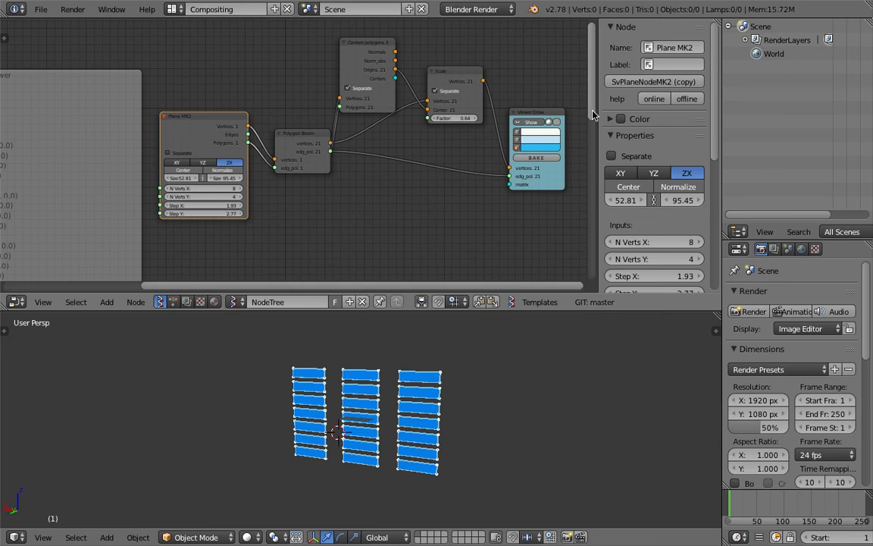
Delete the large text viewer node beside Plane MK2
scroll(352, 142, down, 1)
middle_drag(352, 141, 532, 125)
click(262, 75)
key(x)
middle_drag(401, 77, 164, 95)
scroll(394, 112, up, 2)
middle_drag(426, 109, 438, 136)
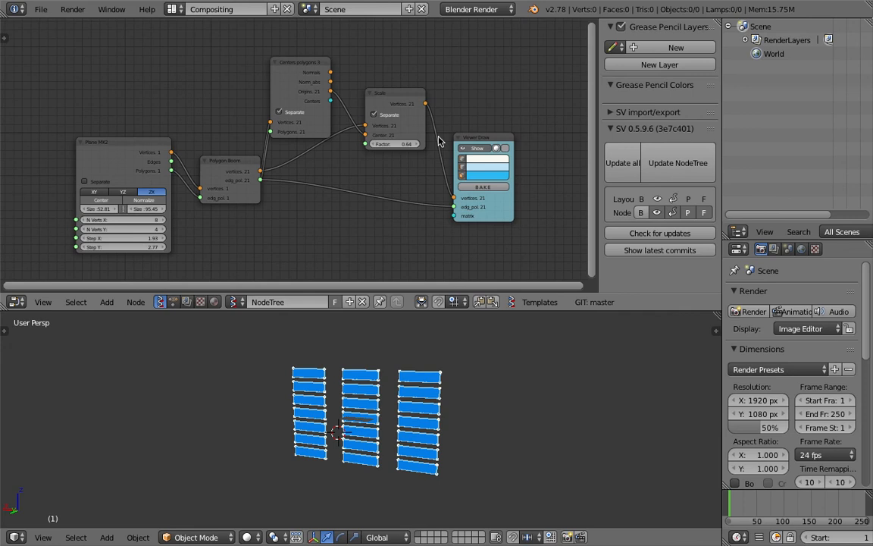